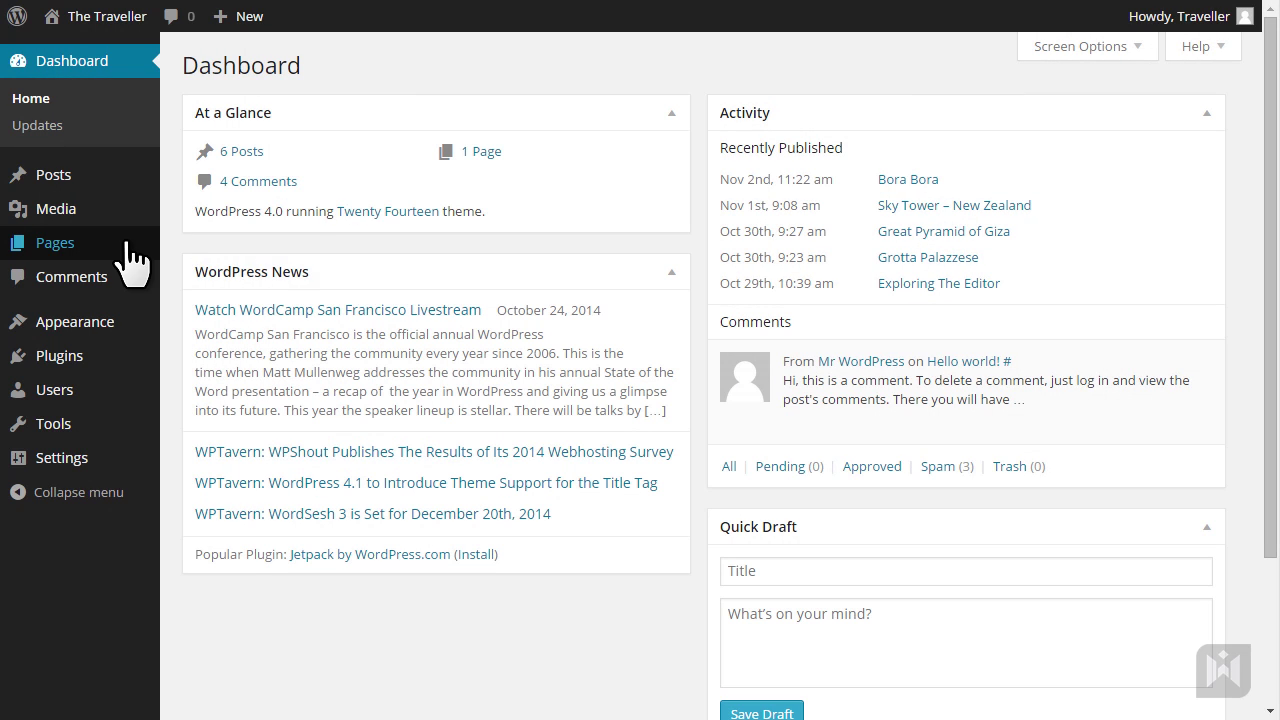
Create a new blank page via Pages > Add New in the admin sidebar.
mouse_move(127, 250)
click(257, 268)
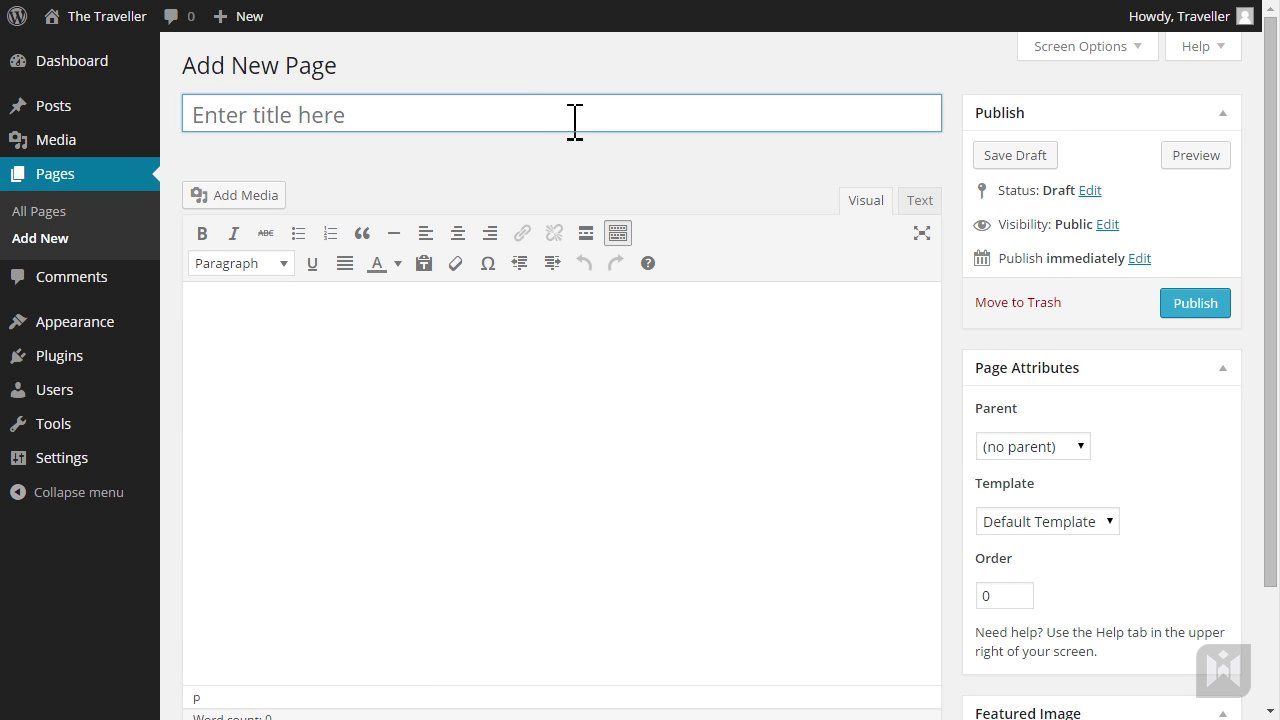
Title the page 'About Me' and paste the prepared story text into the body.
click(575, 121)
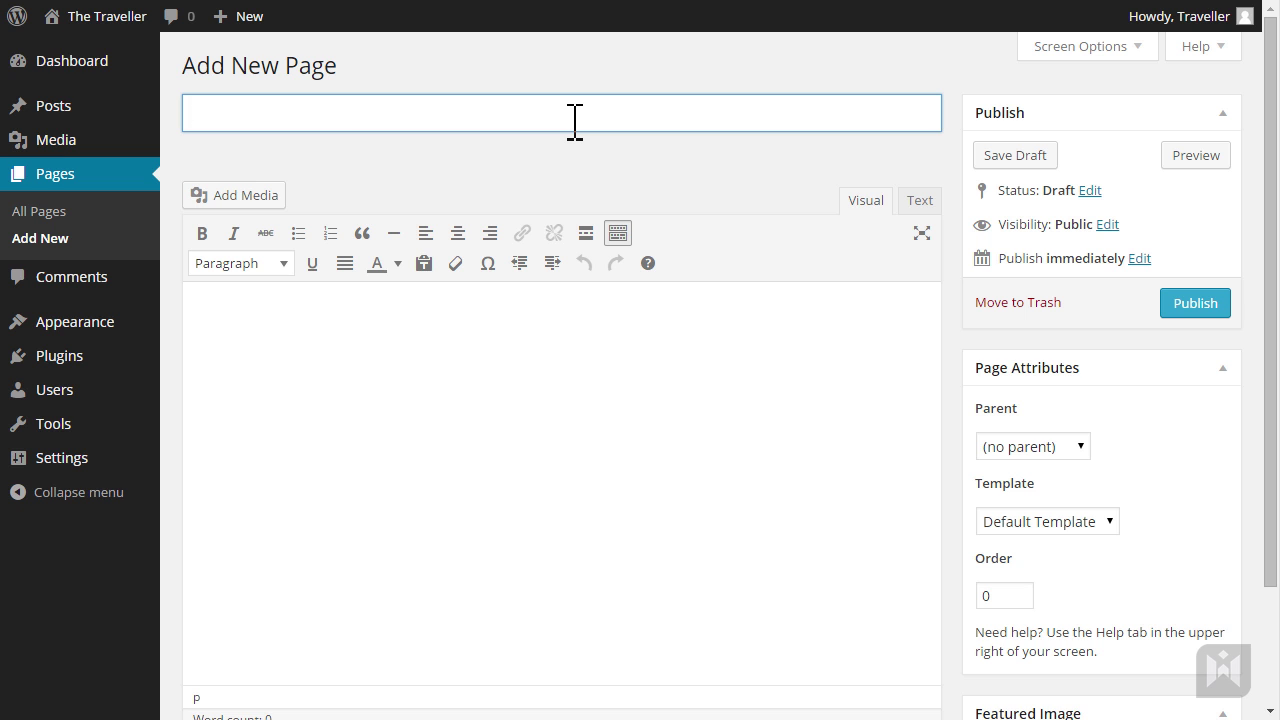
text(About Me)
click(578, 415)
key(ctrl+v)
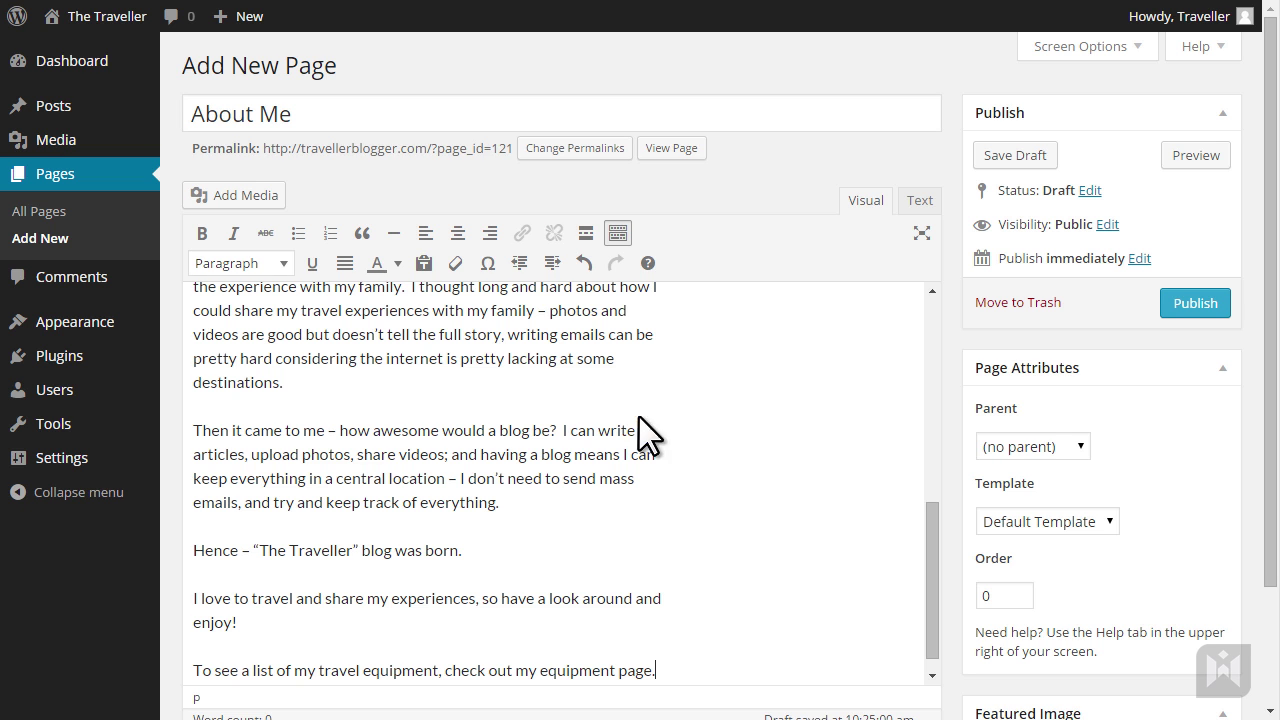
Justify all the body text, publish the About Me page and open the public site.
key(ctrl+a)
click(344, 262)
click(615, 340)
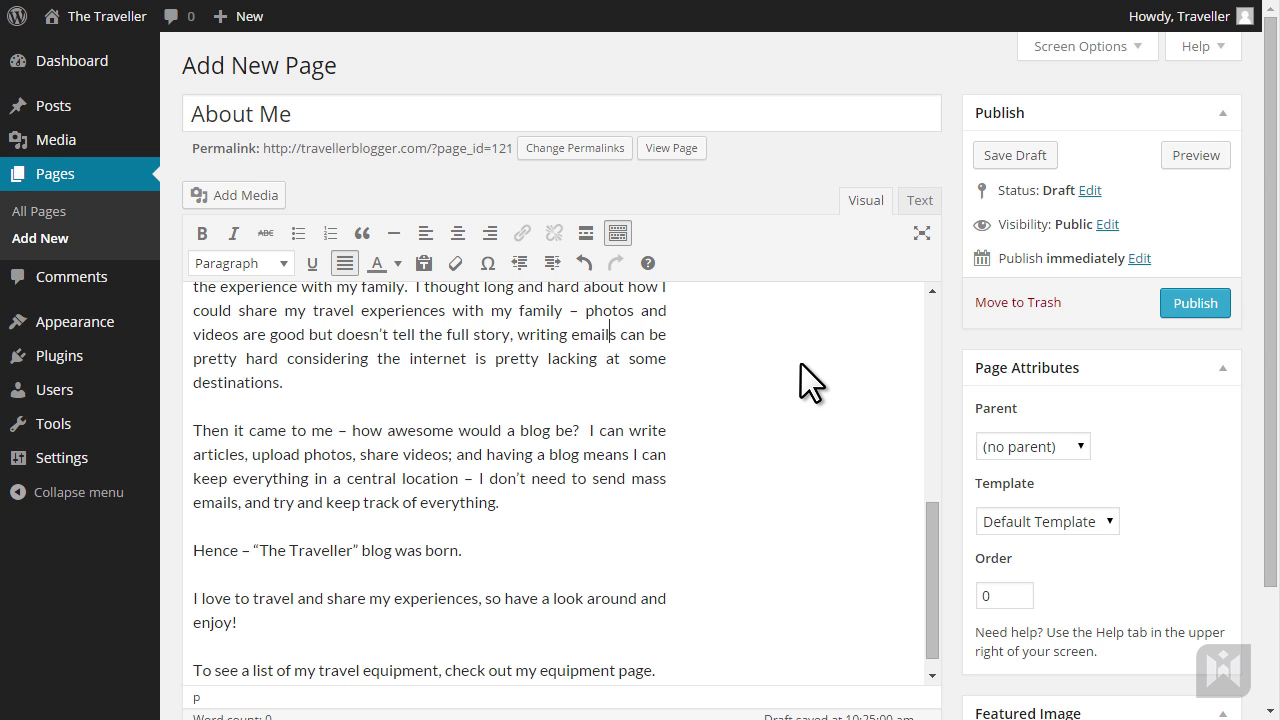
click(1166, 315)
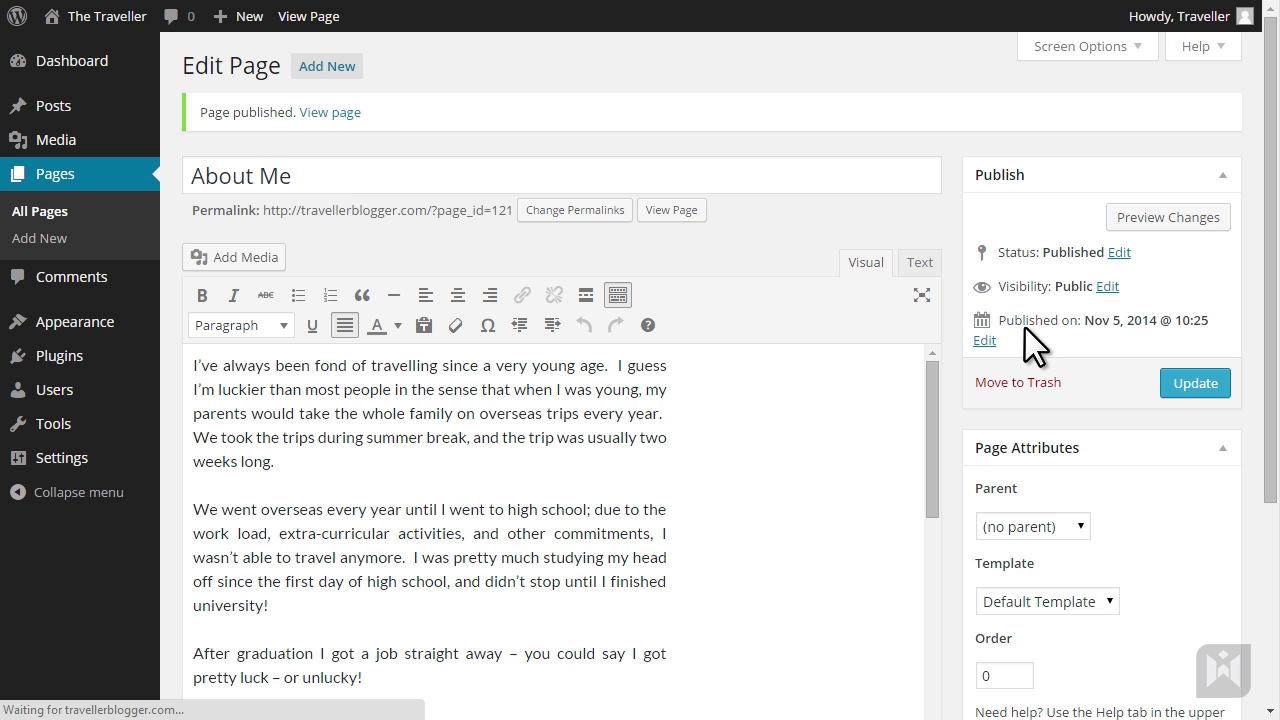
mouse_move(106, 30)
click(102, 52)
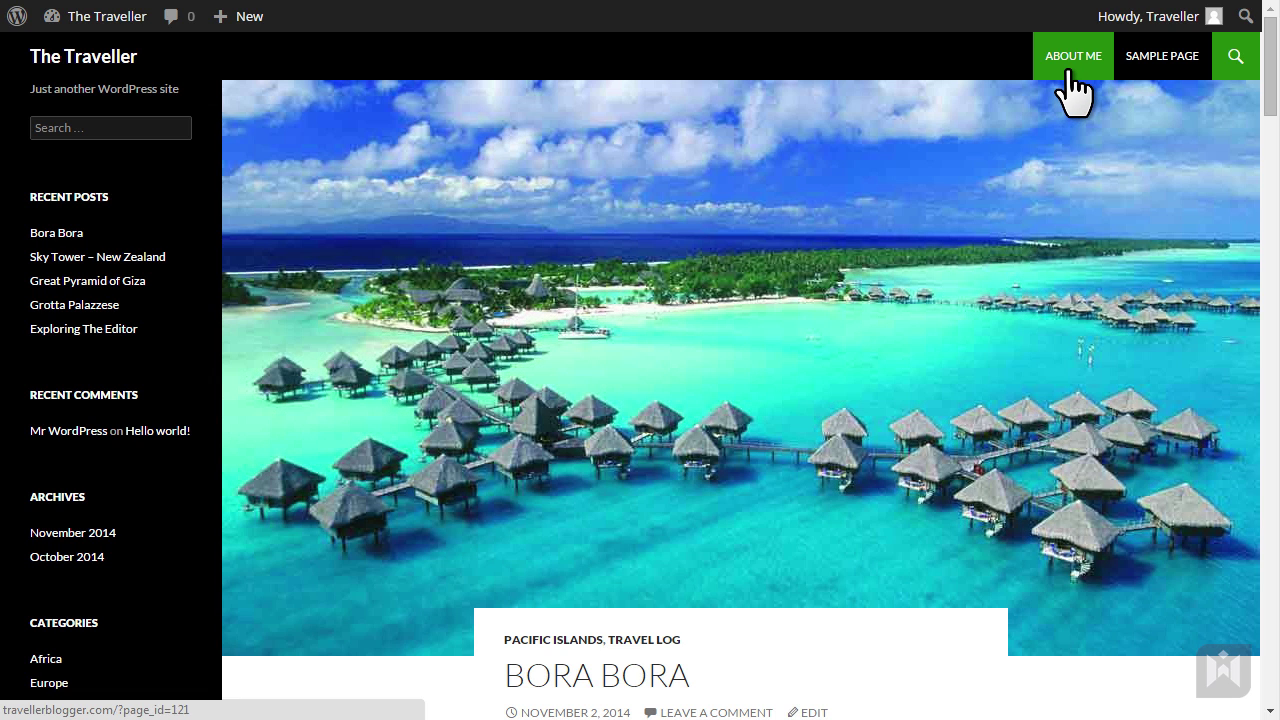
Open ABOUT ME from the site menu and scroll through its justified story.
click(1071, 70)
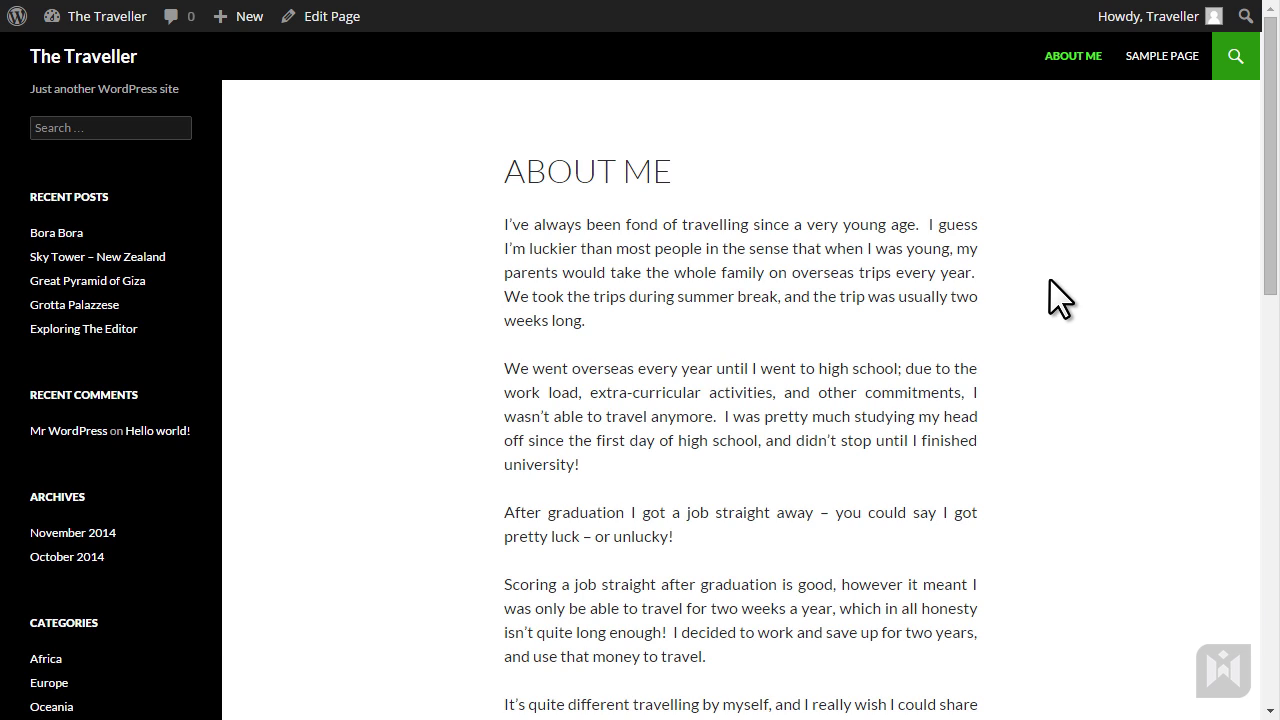
scroll(1050, 280, down, 6)
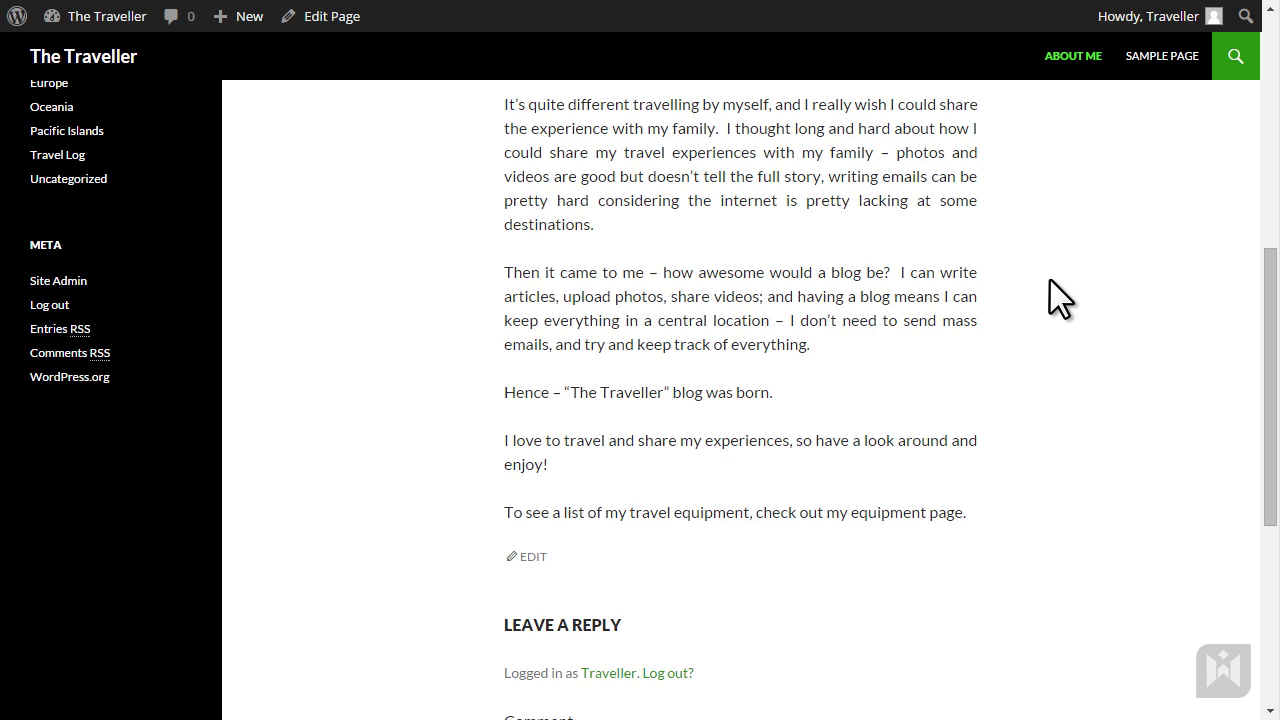
scroll(1050, 280, up, 6)
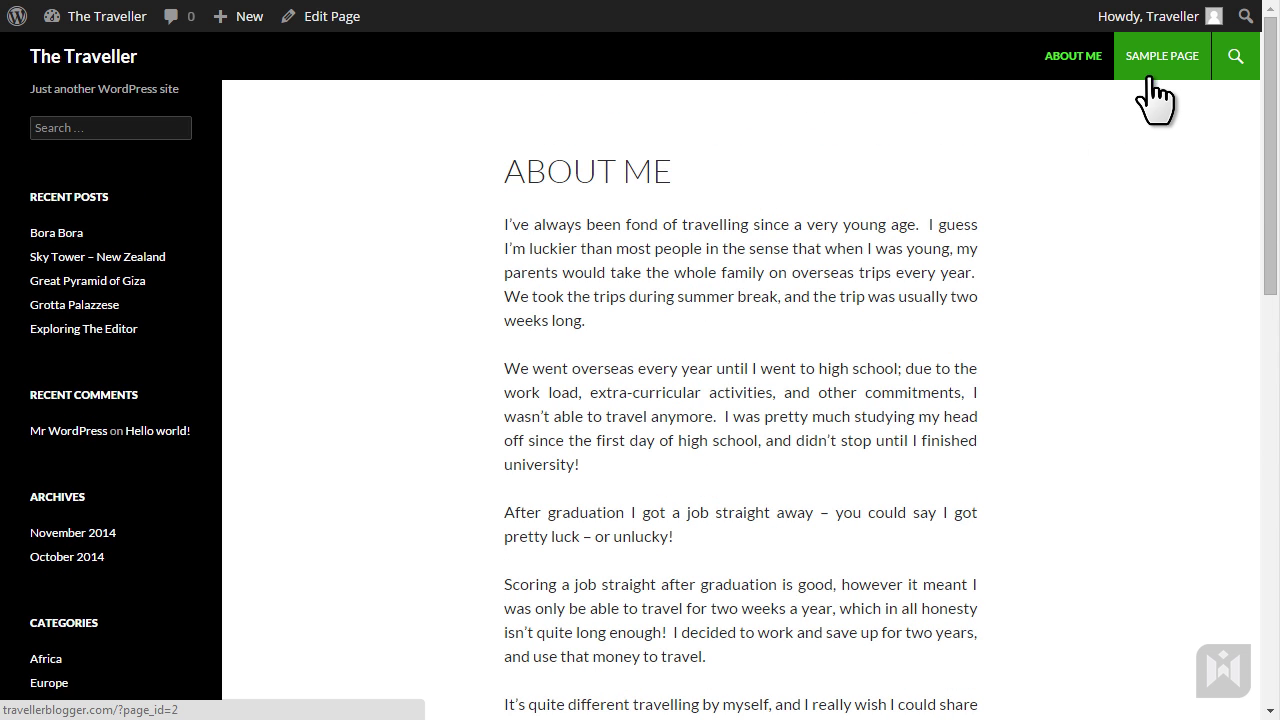
Change the About Me page's Order attribute from 0 to 2 and update the page.
click(343, 24)
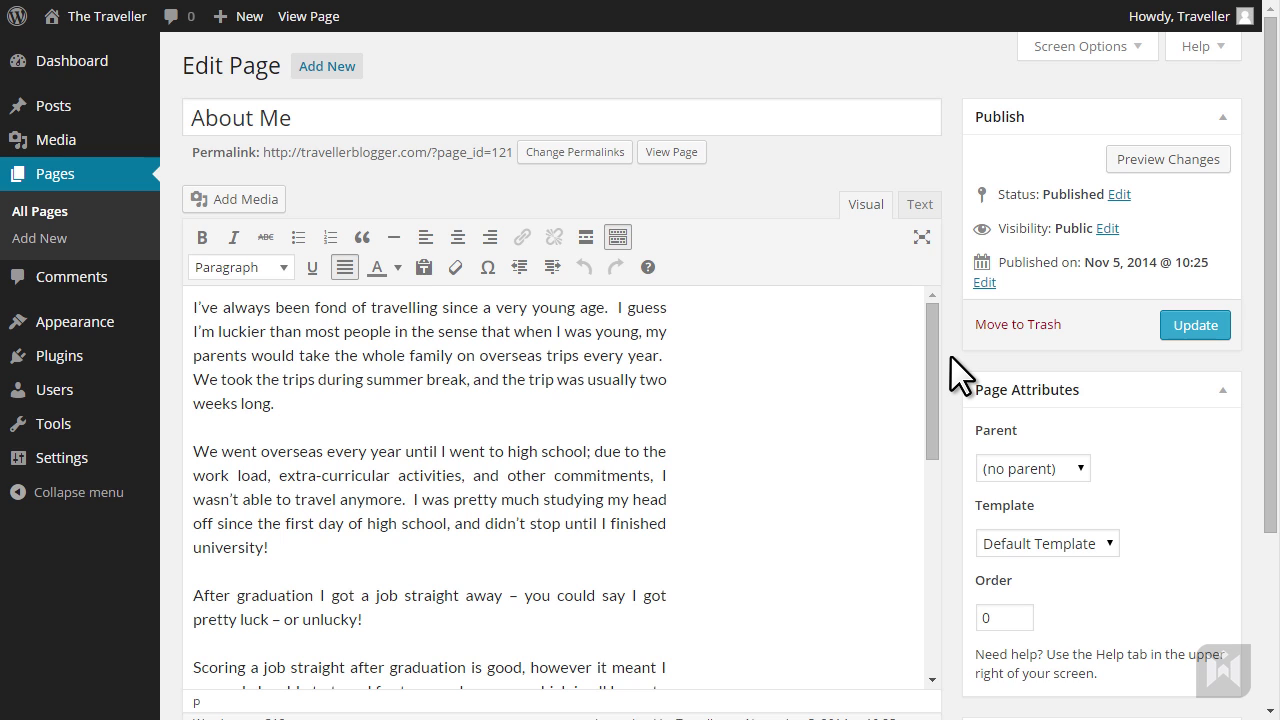
double_click(1022, 617)
text(2)
click(1190, 325)
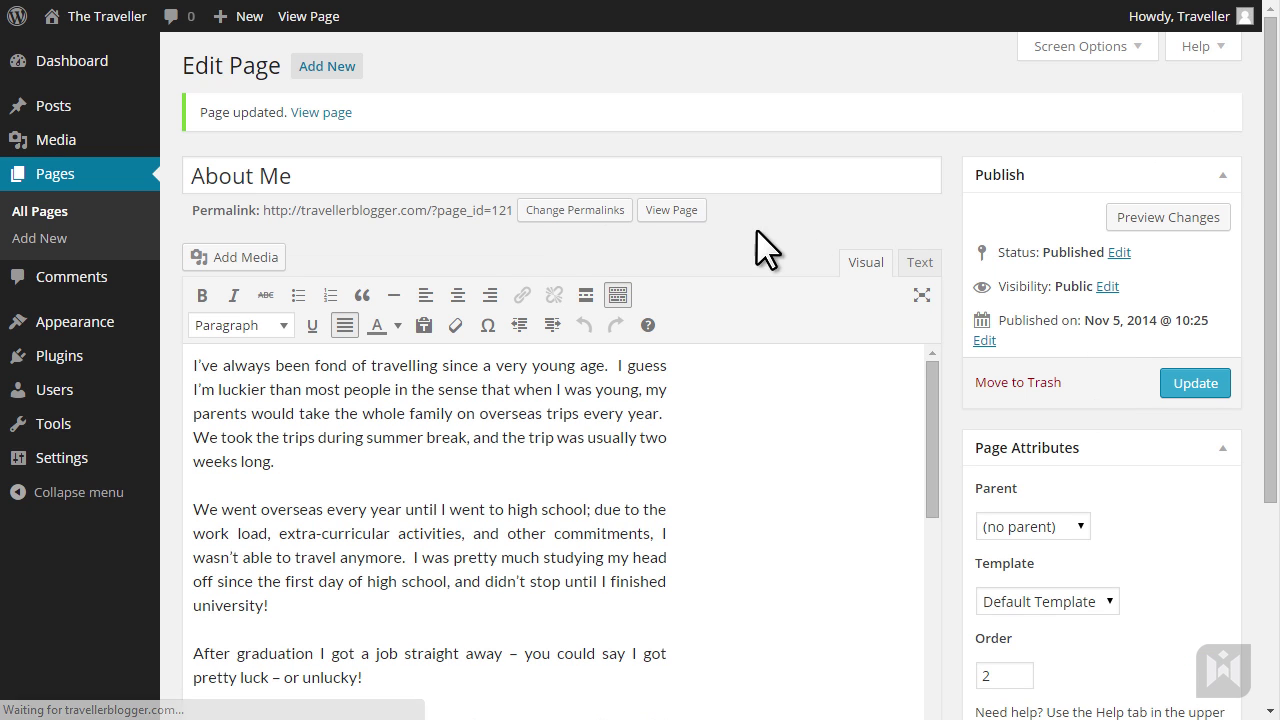
click(672, 212)
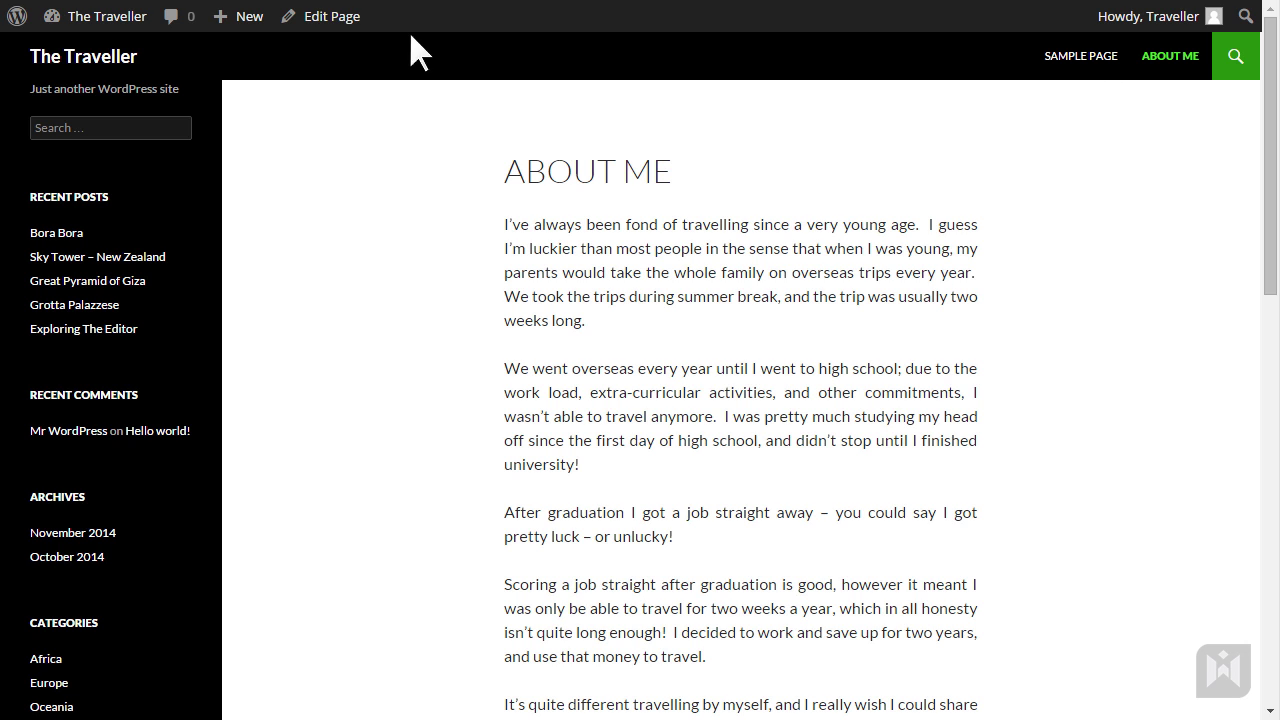
Reopen the About Me page in the editor from the admin bar.
click(350, 28)
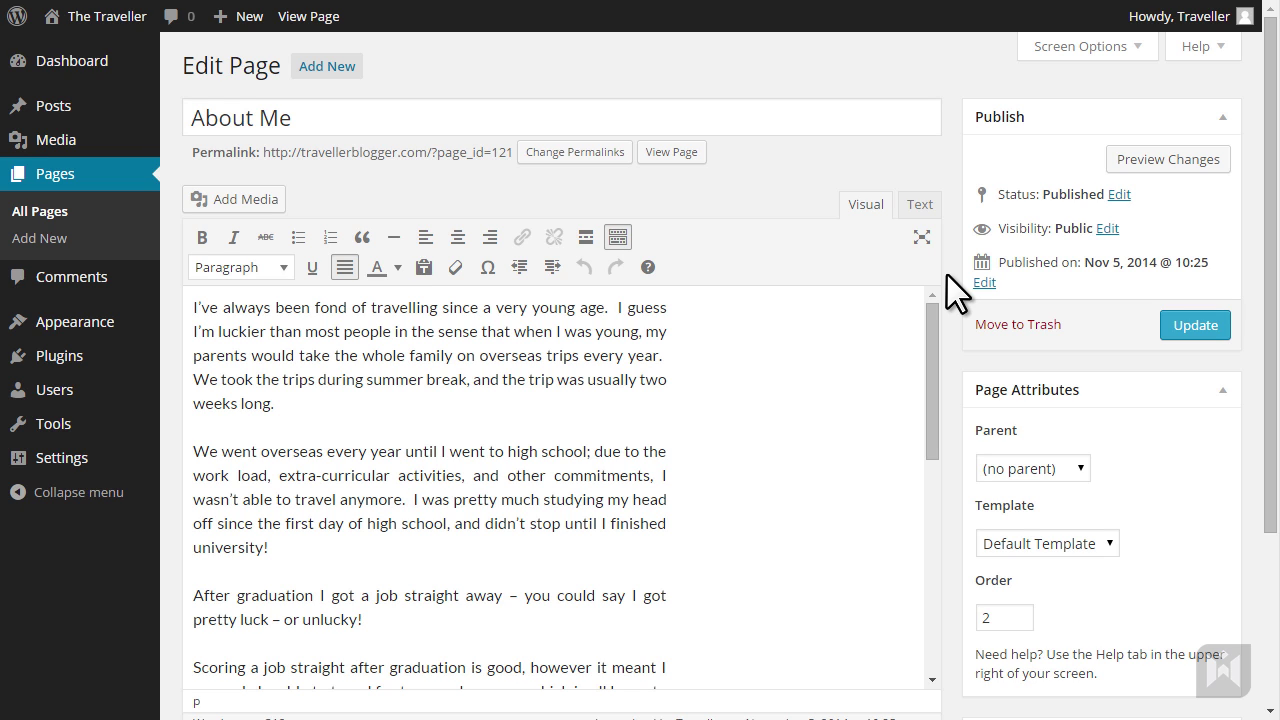
Scroll to the Featured Image panel and open the Set featured image chooser.
scroll(955, 400, down, 3)
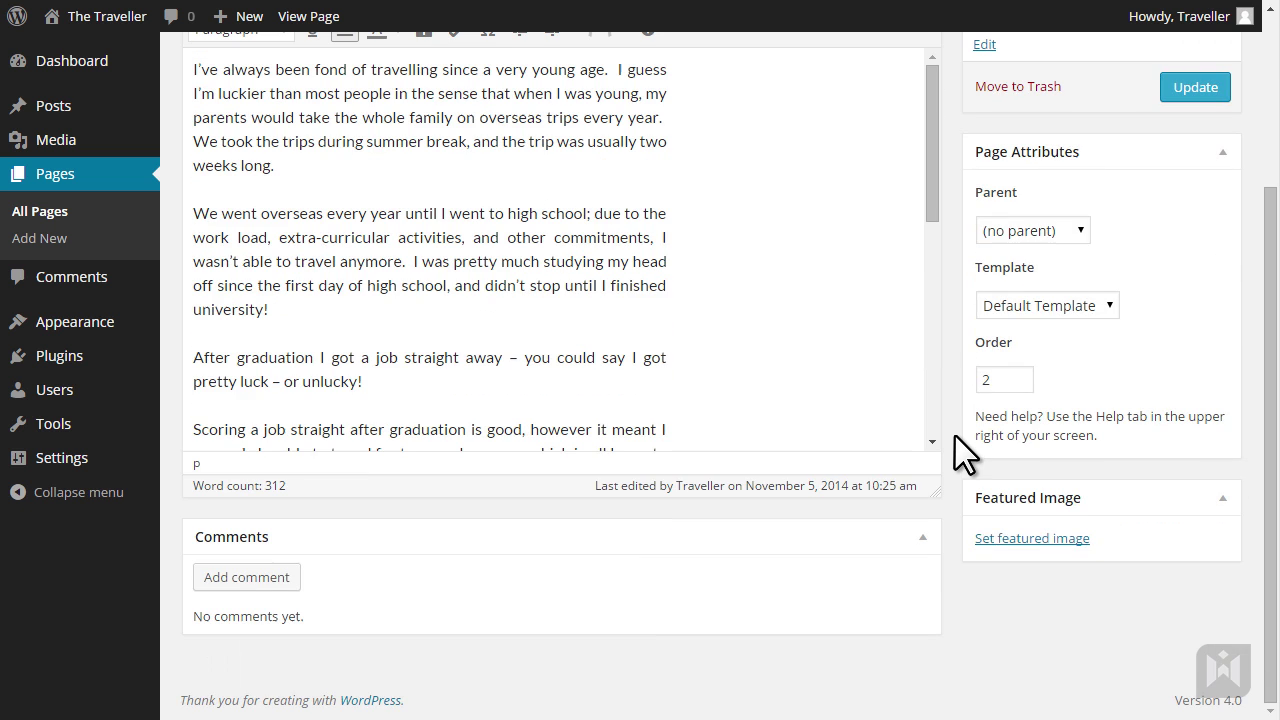
click(1015, 540)
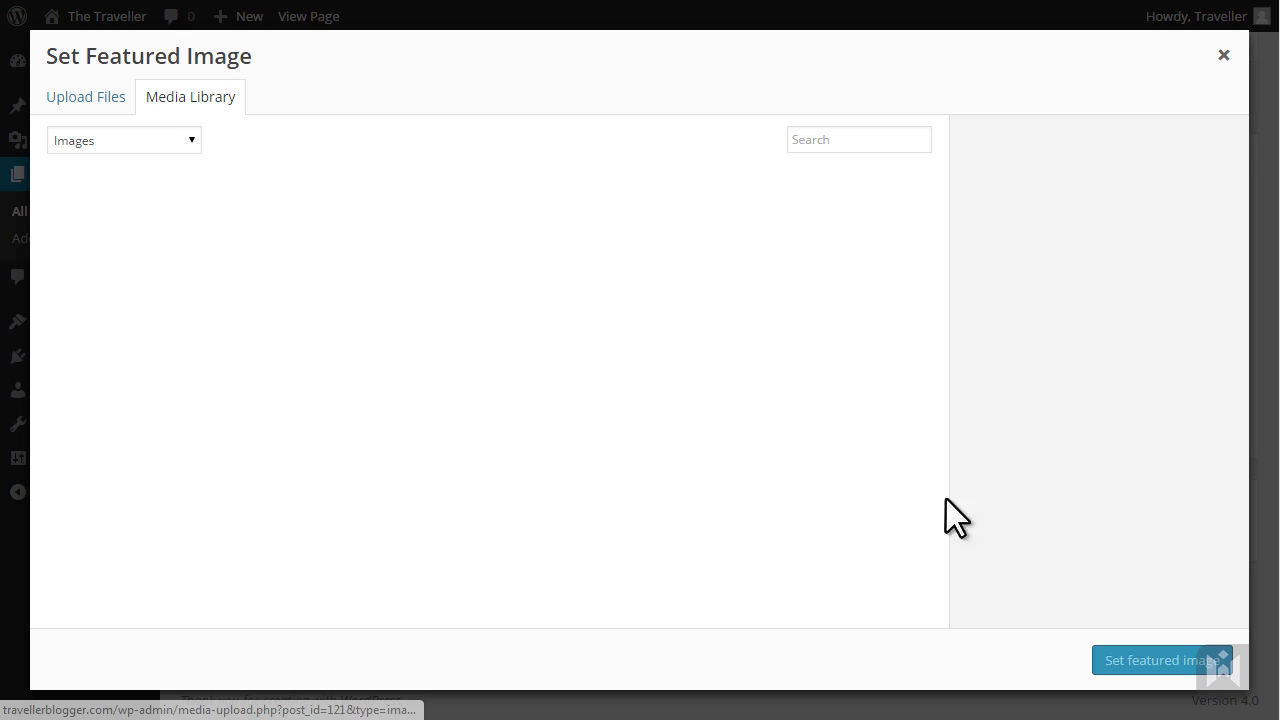
Upload the aboume_fi.jpg seagull photo to the Media Library.
click(97, 105)
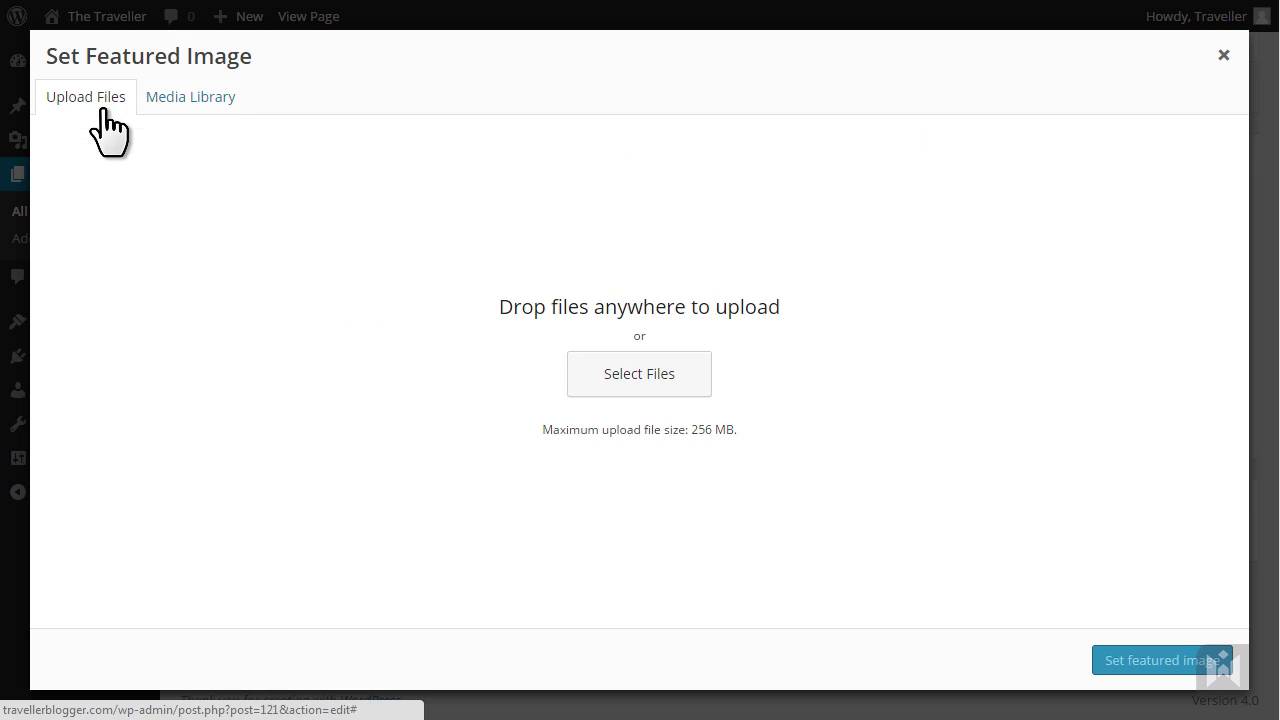
click(625, 380)
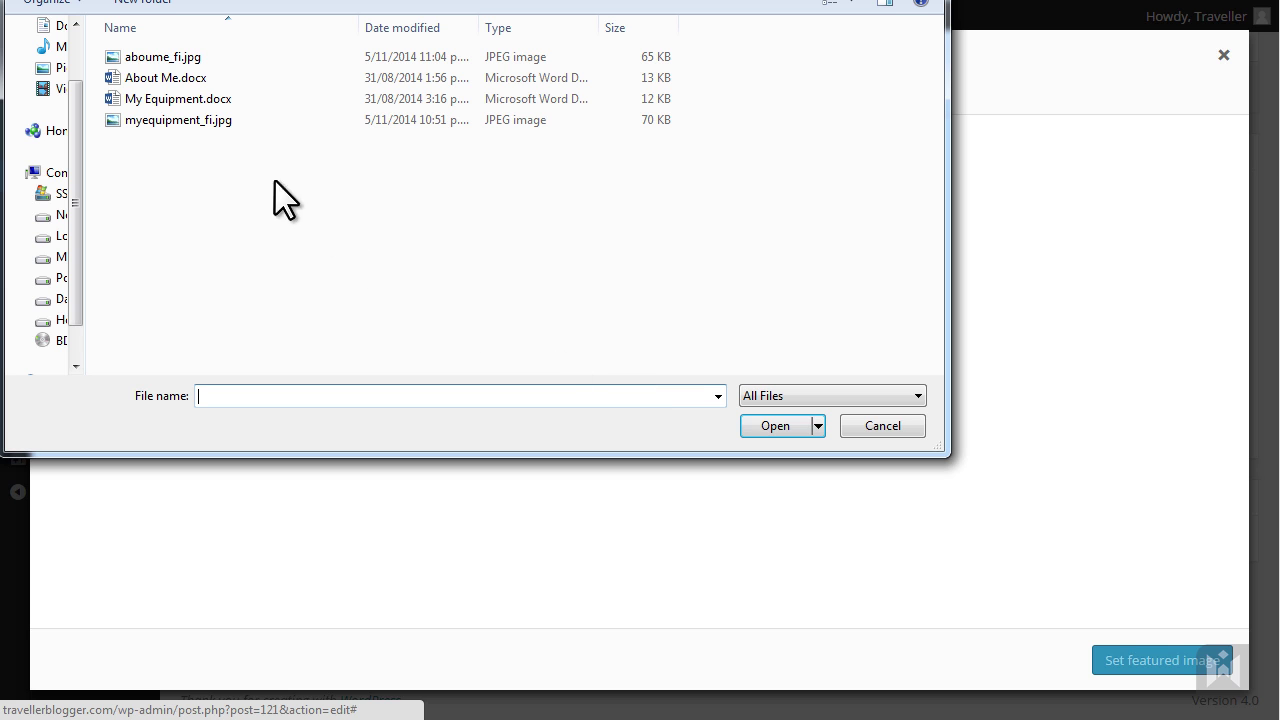
click(206, 56)
click(771, 420)
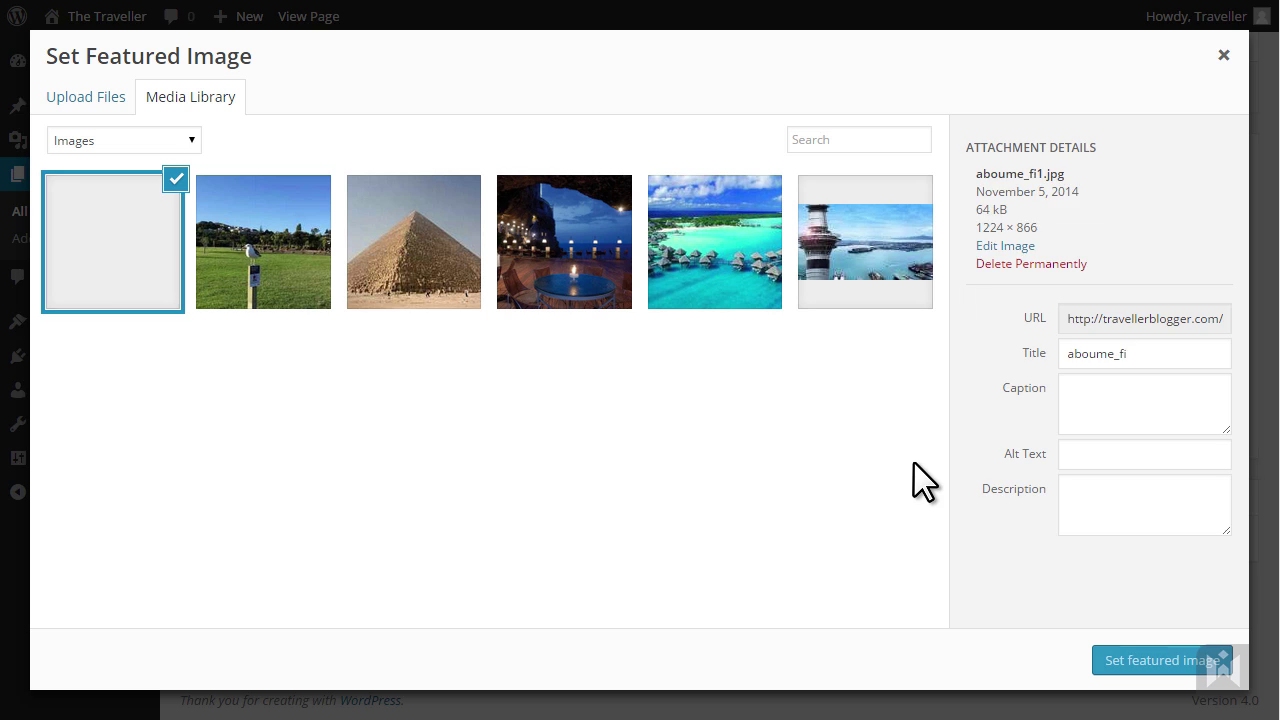
Set the photo's title, alt text and description to 'About Me', make it featured, and update.
double_click(1118, 355)
text(a)
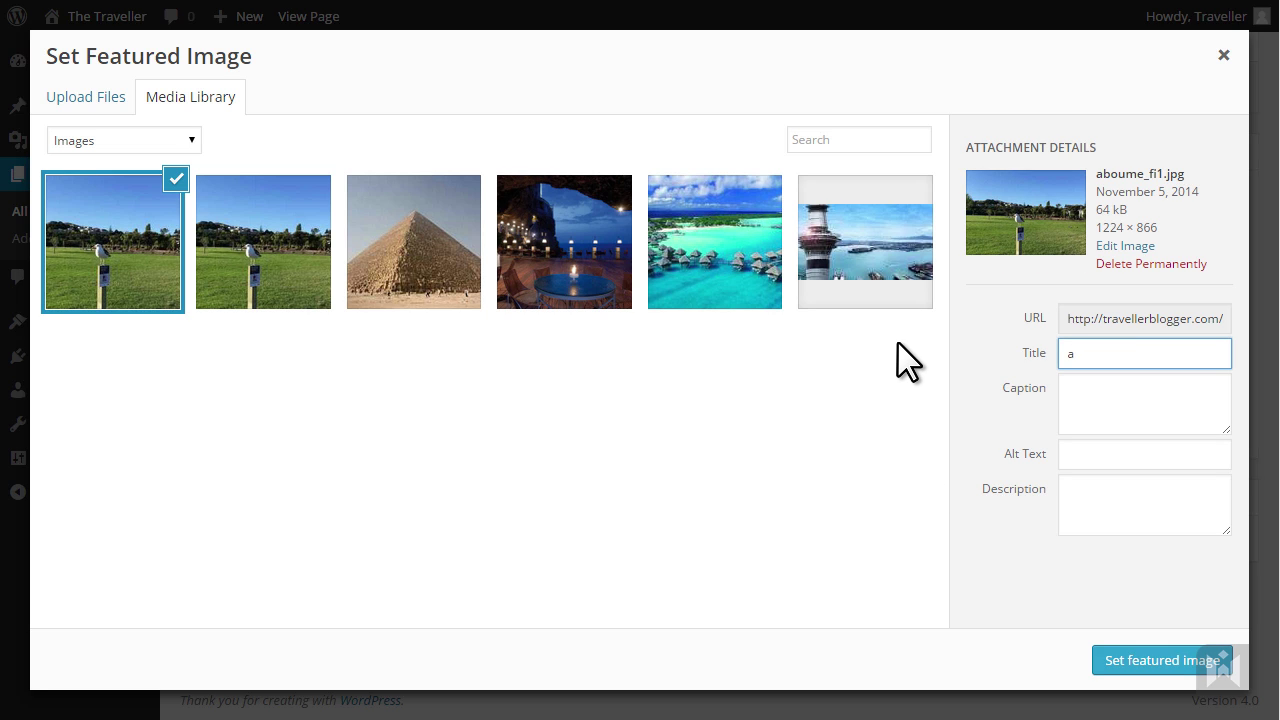
key(BackSpace)
text(About Me)
key(ctrl+a)
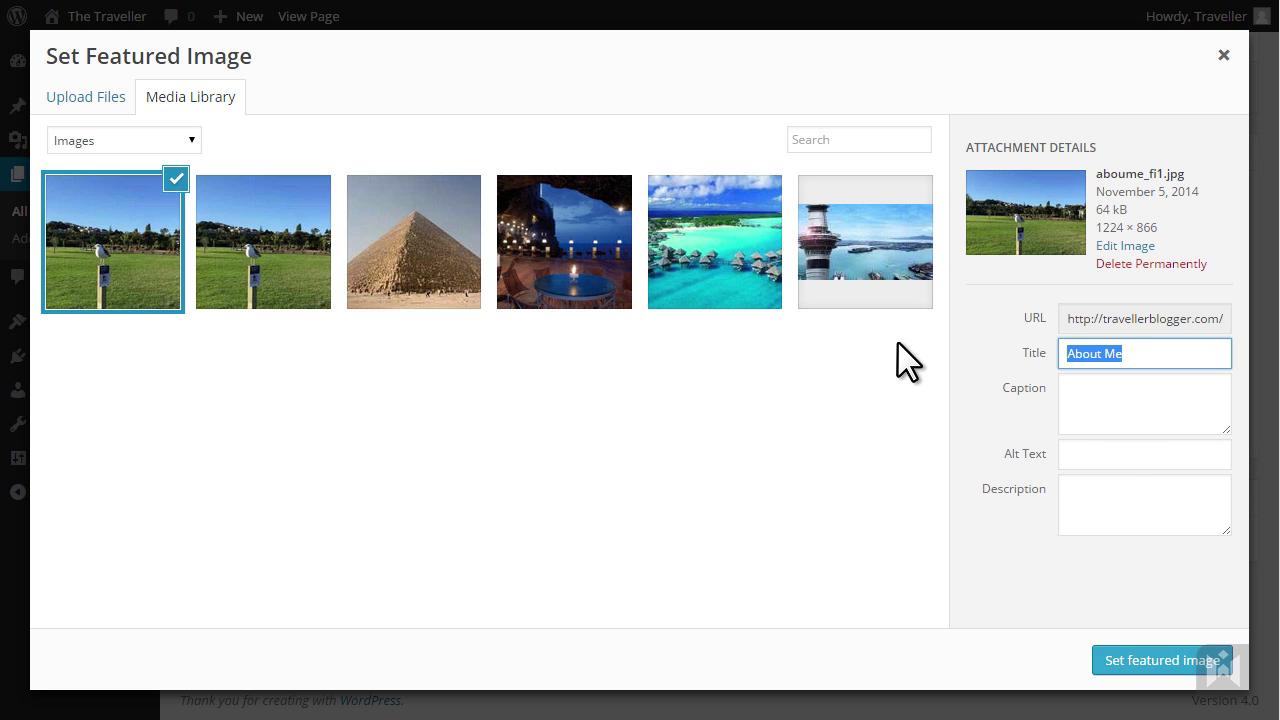
key(ctrl+c)
click(1134, 458)
key(ctrl+v)
click(1126, 515)
key(ctrl+v)
click(1165, 660)
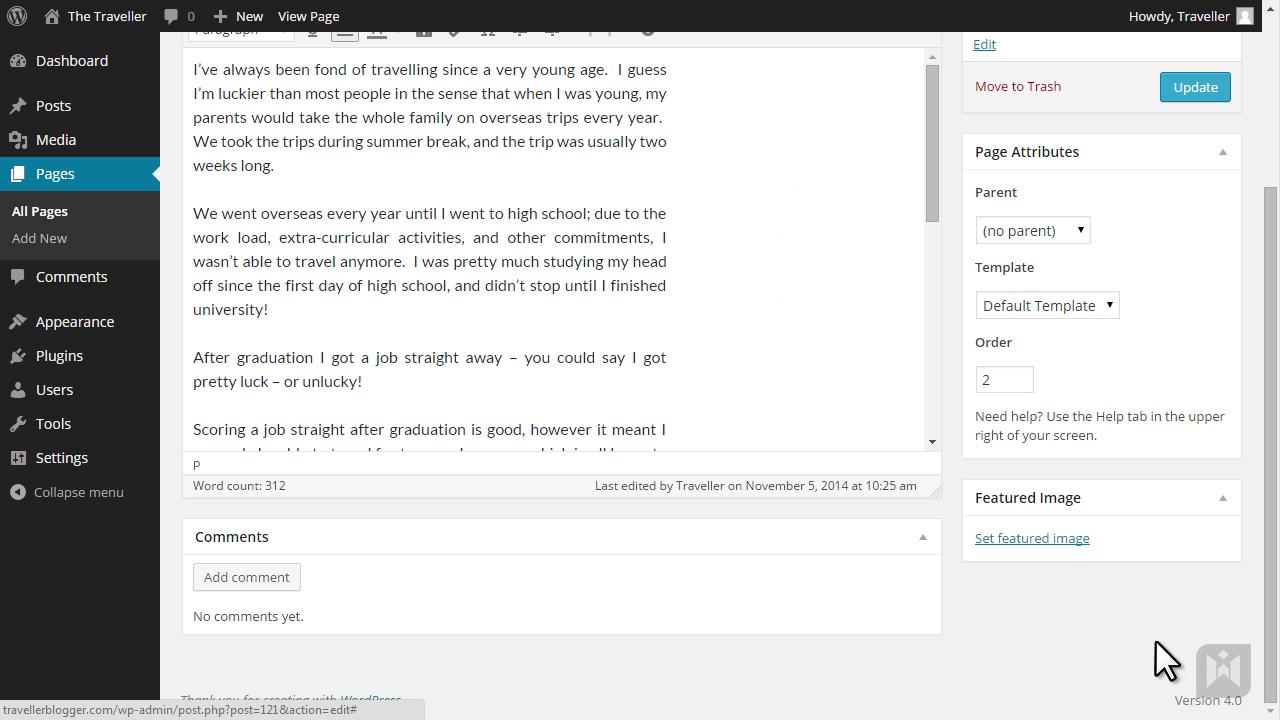
click(1180, 86)
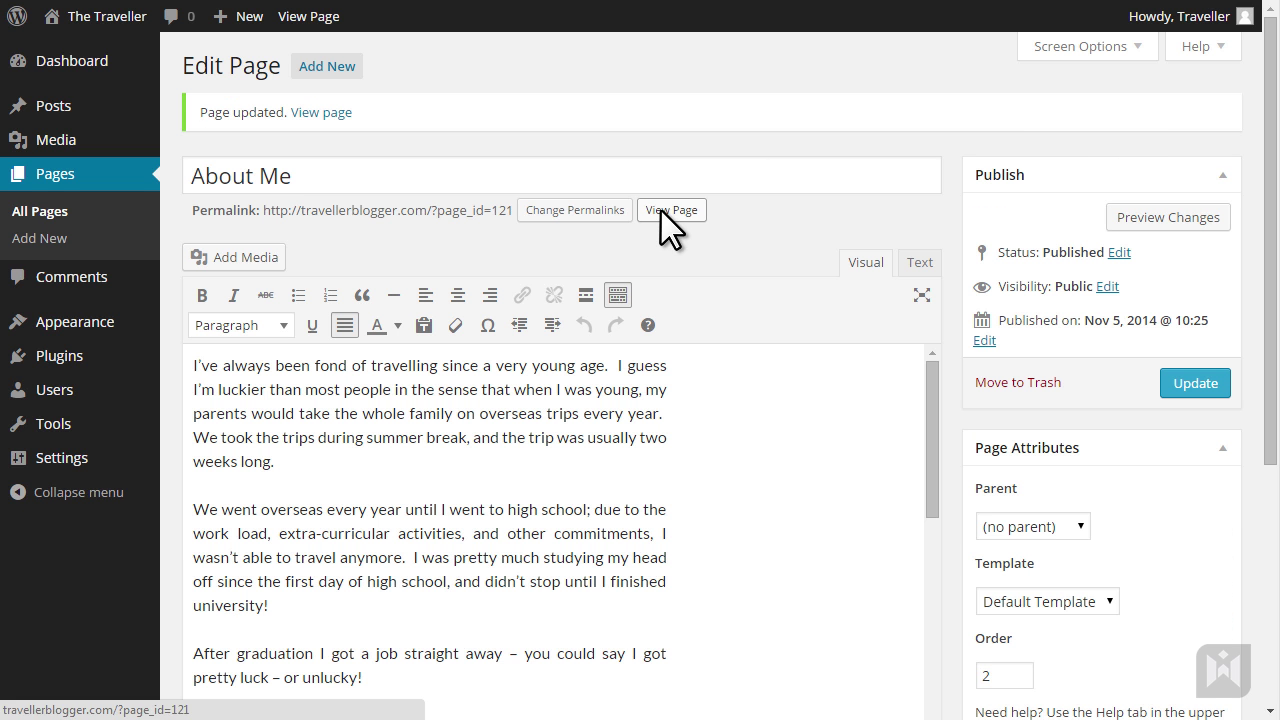
View the About Me page on the site and scroll to see the seagull header image.
click(662, 211)
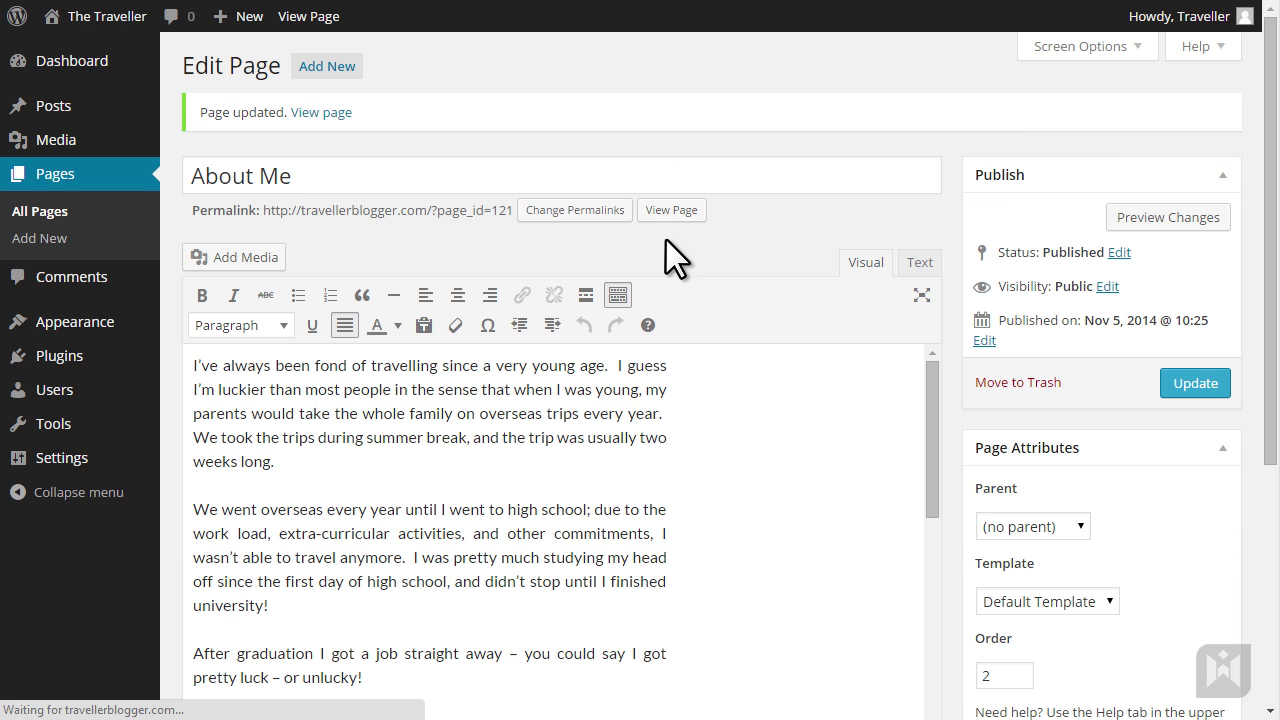
scroll(952, 280, down, 2)
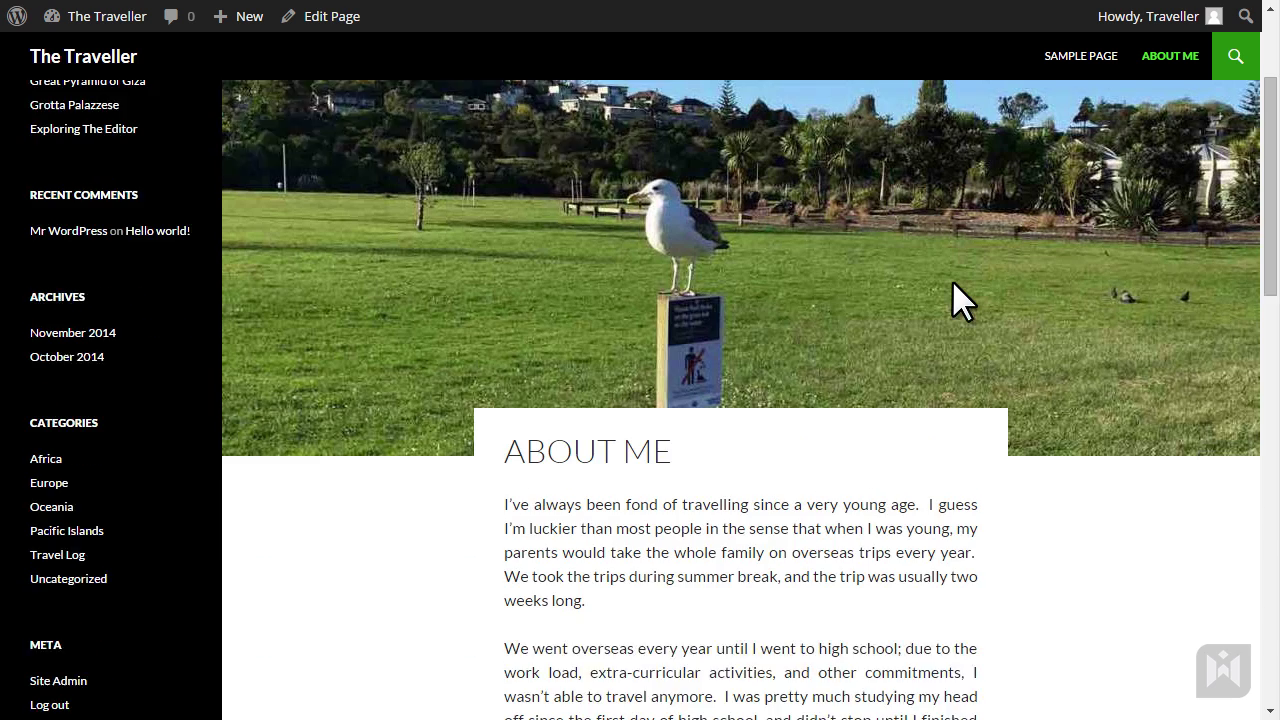
scroll(952, 280, down, 1)
scroll(891, 351, up, 3)
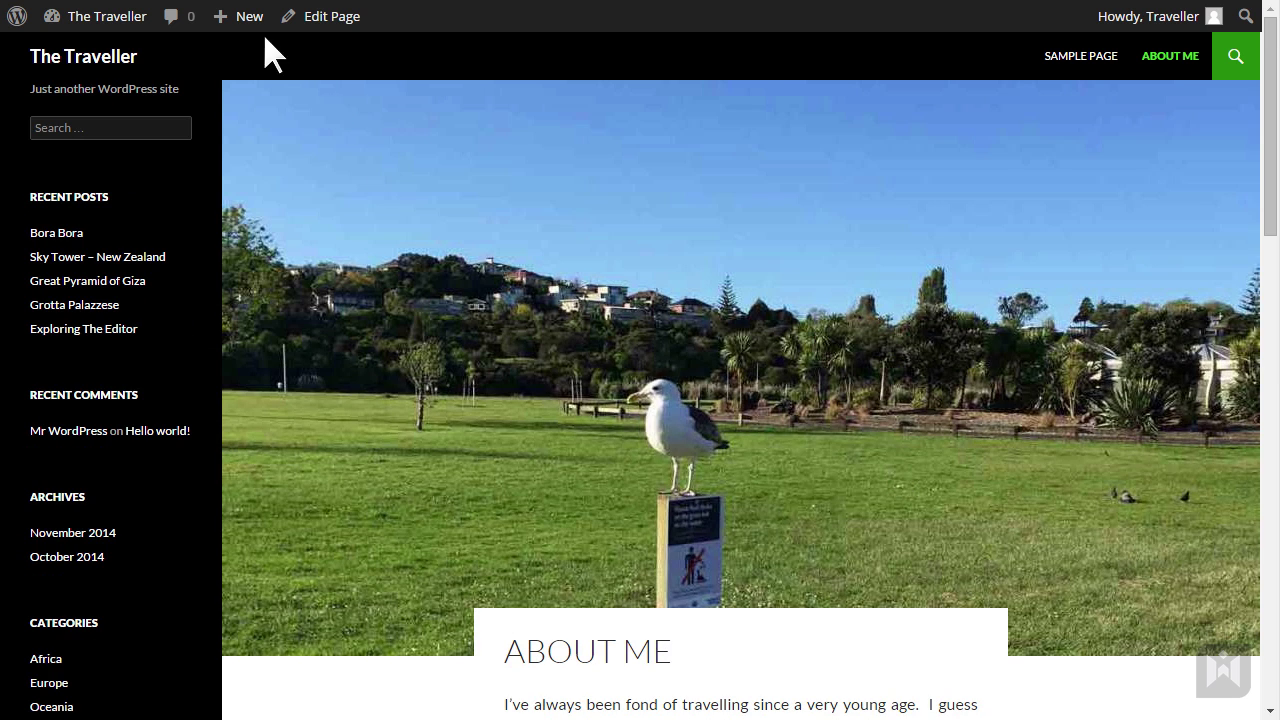
Create a new page titled 'My Equipment' and paste the equipment list into its body.
mouse_move(250, 28)
click(296, 98)
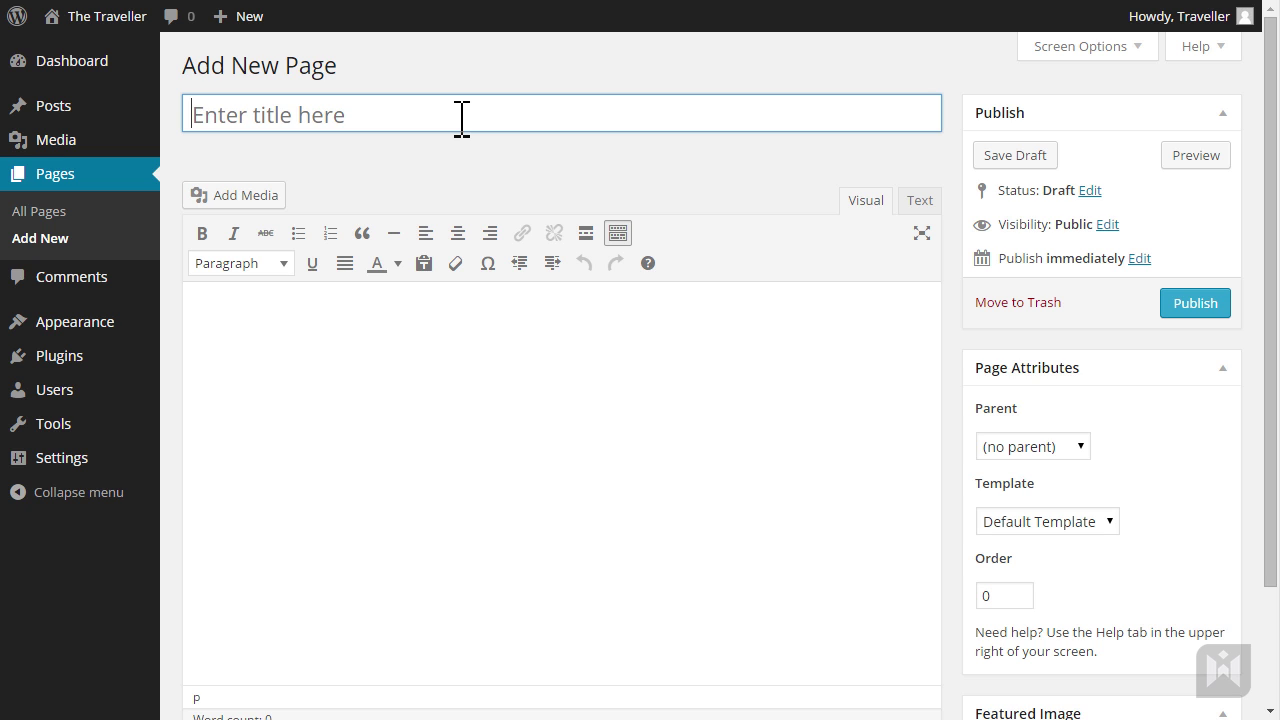
text(My)
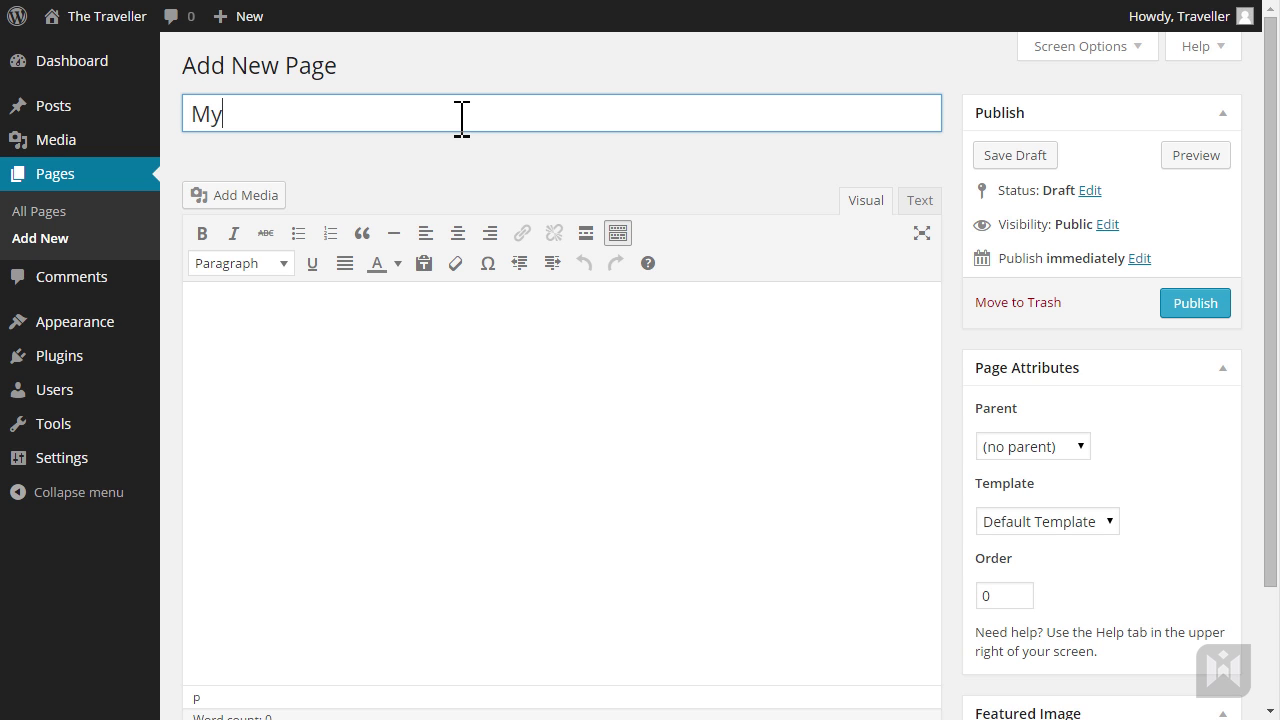
text( Equipment)
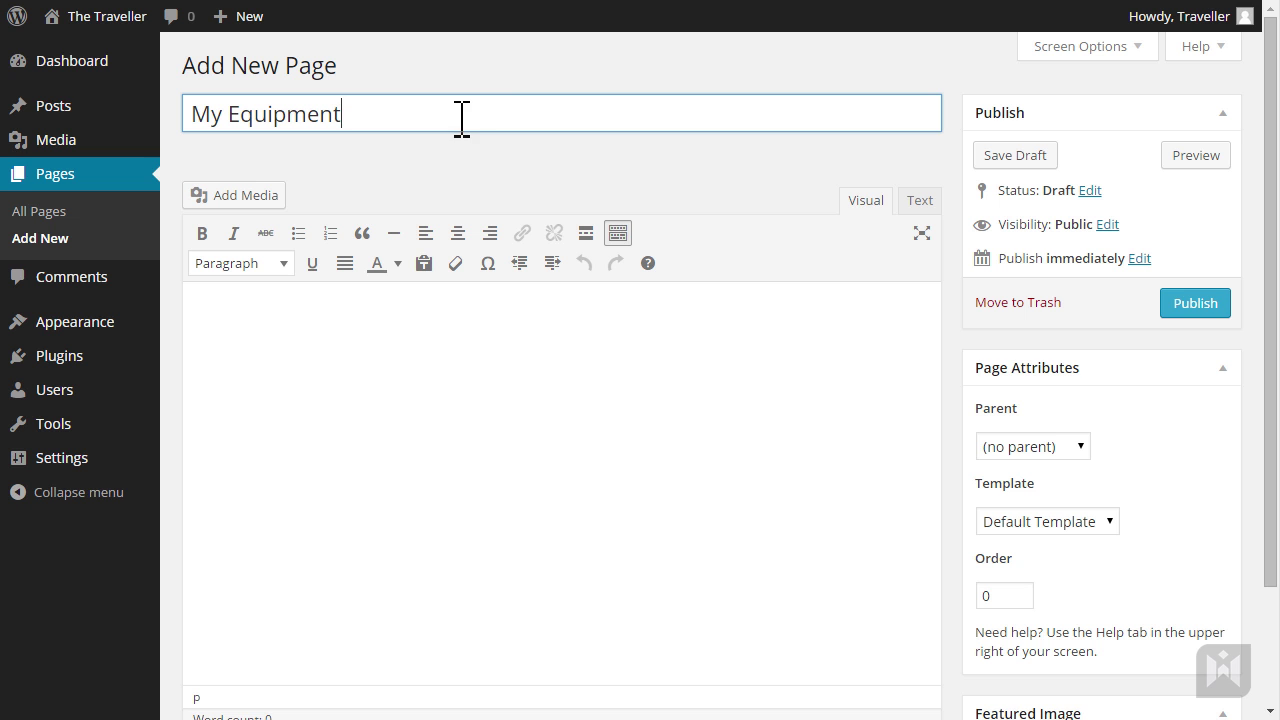
key(Tab)
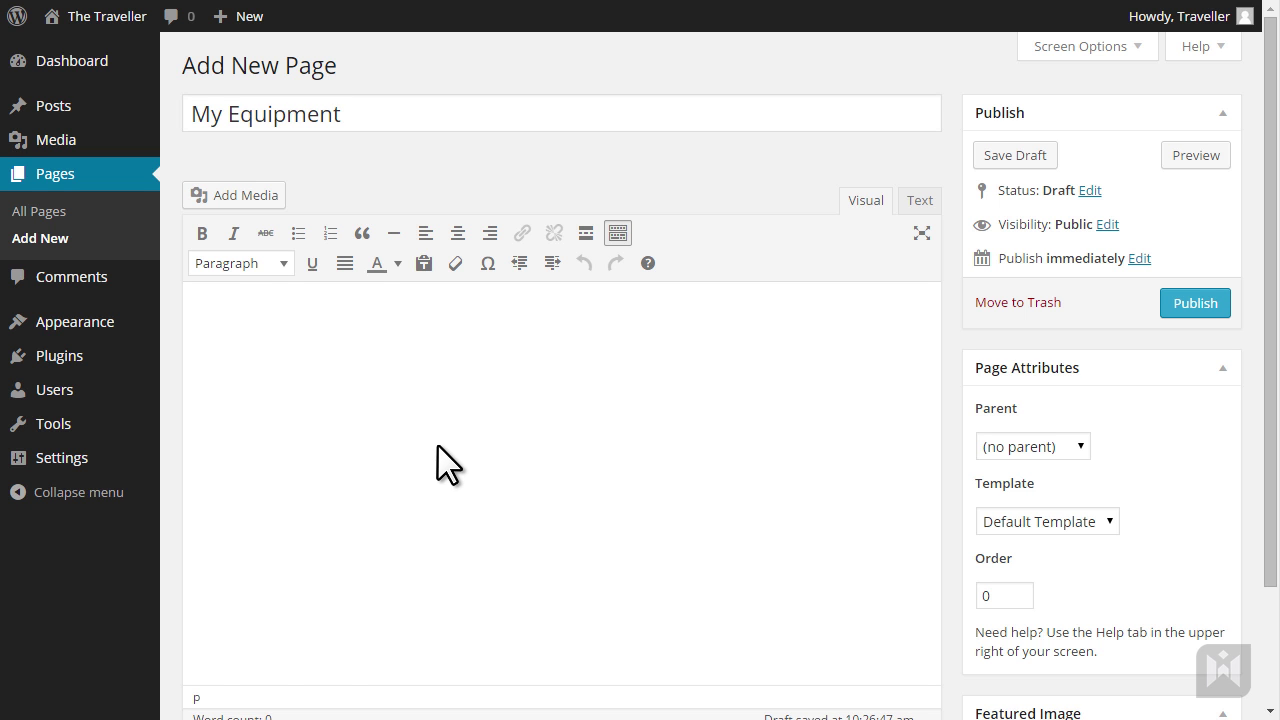
key(ctrl+v)
Bold the Luggage/Travel Bags heading and select the Electronics/Gadgets heading.
scroll(443, 443, up, 10)
drag(386, 451, 171, 447)
key(ctrl+b)
scroll(397, 453, down, 2)
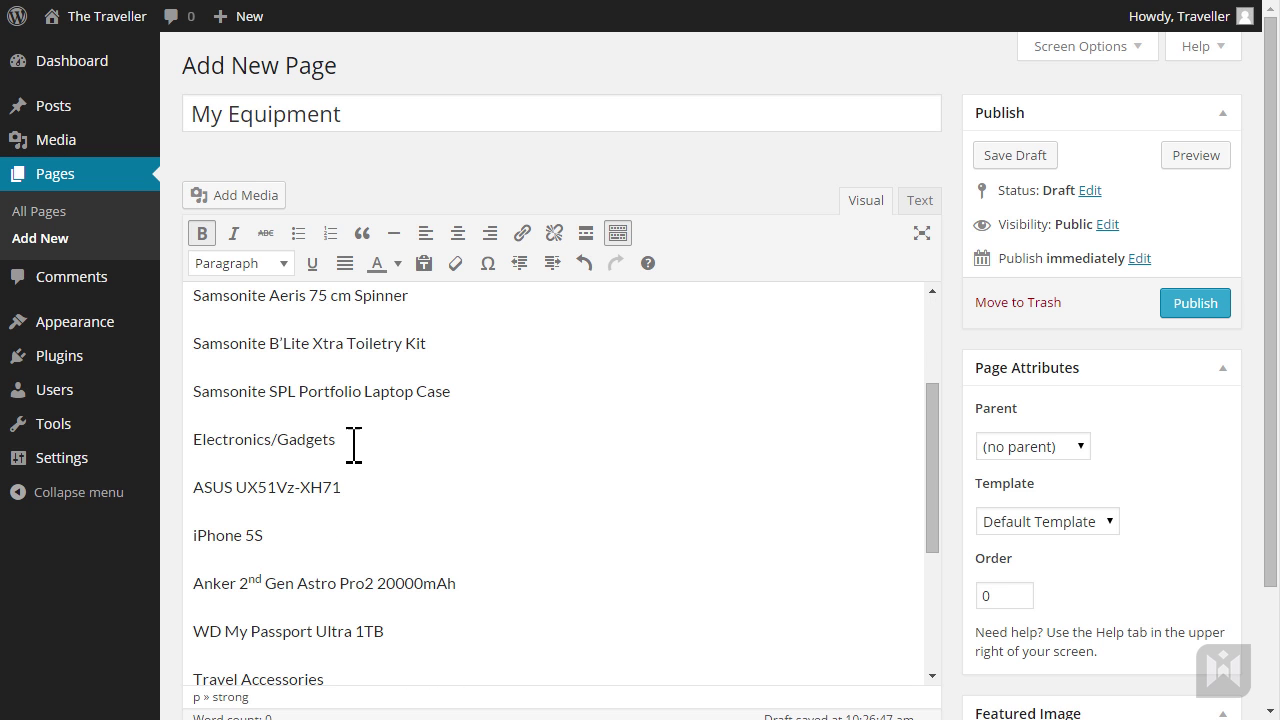
drag(354, 443, 178, 445)
Bold the Electronics/Gadgets and Travel Accessories headings.
key(ctrl+b)
click(385, 440)
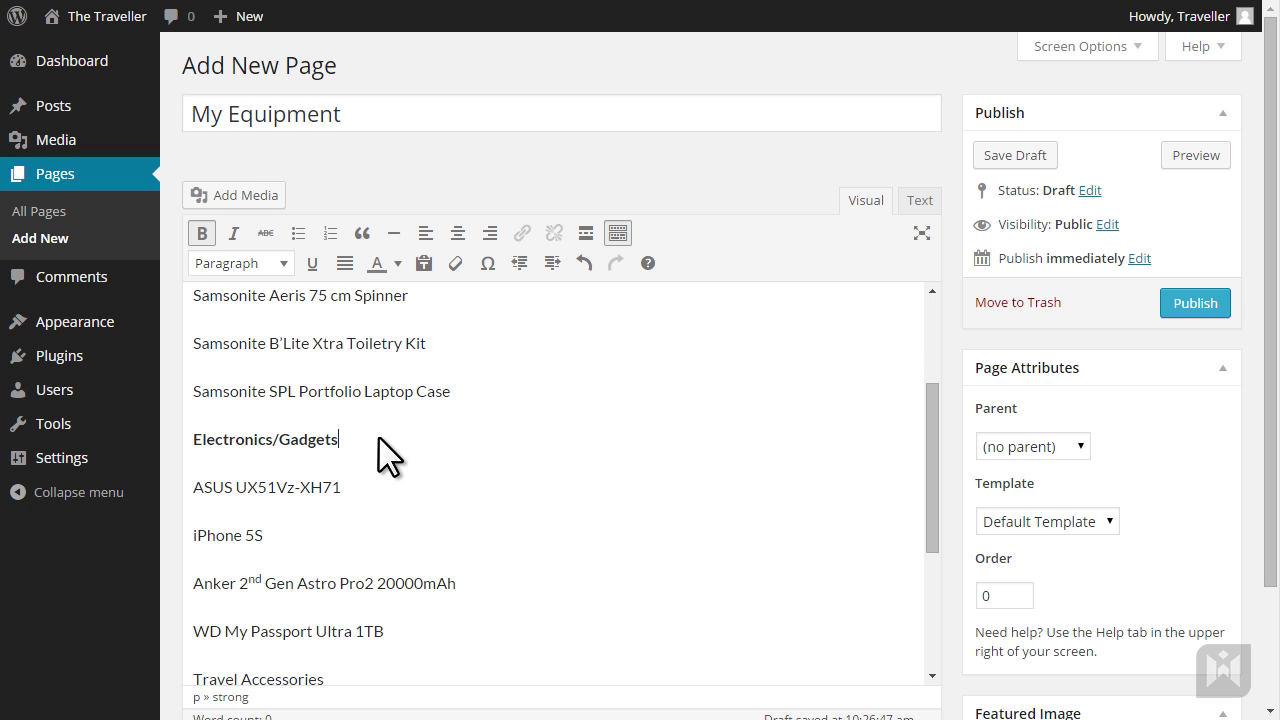
scroll(390, 455, down, 2)
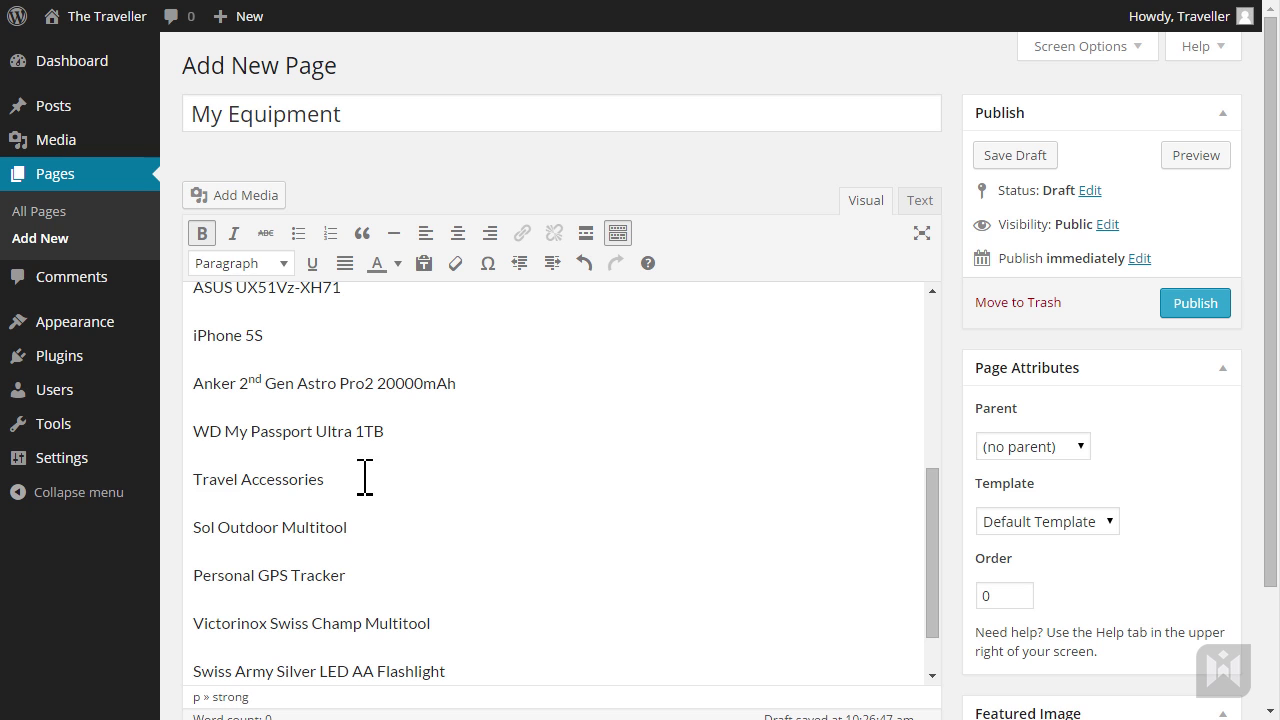
drag(340, 486, 171, 500)
key(ctrl+b)
click(386, 487)
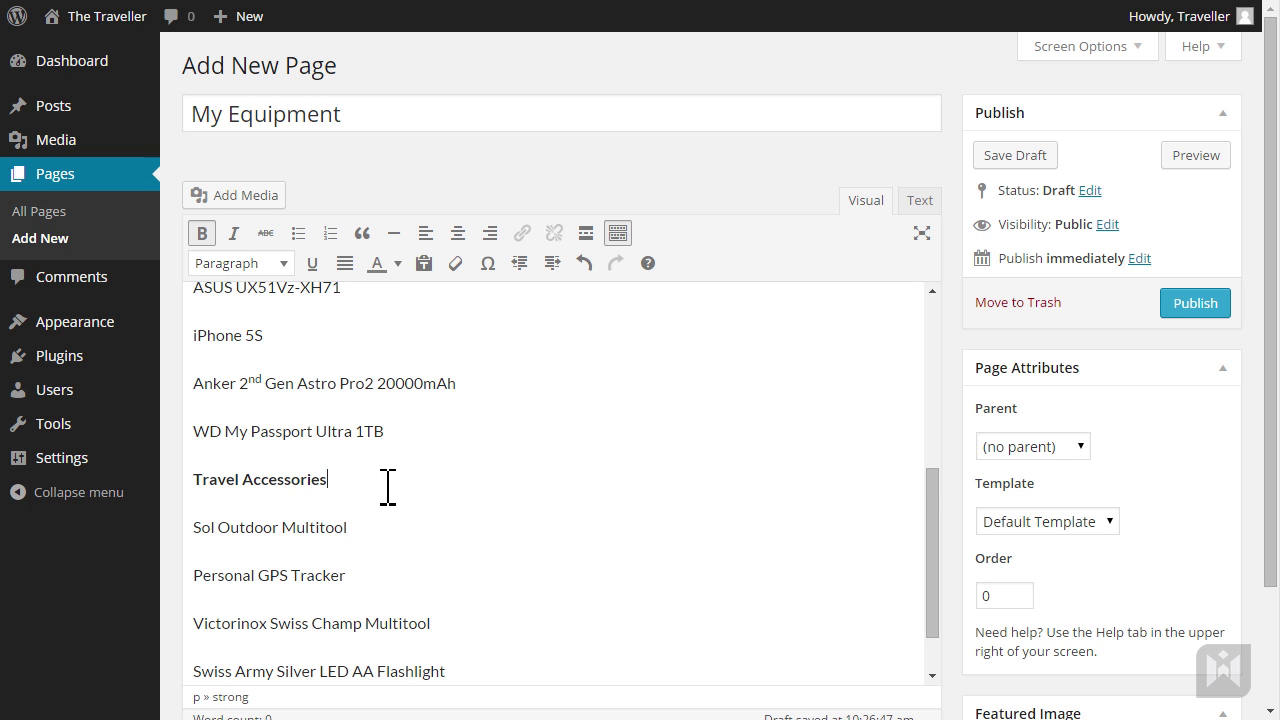
Turn the travel accessory, electronics and Samsonite luggage items into bulleted lists.
scroll(400, 560, down, 1)
drag(394, 649, 185, 462)
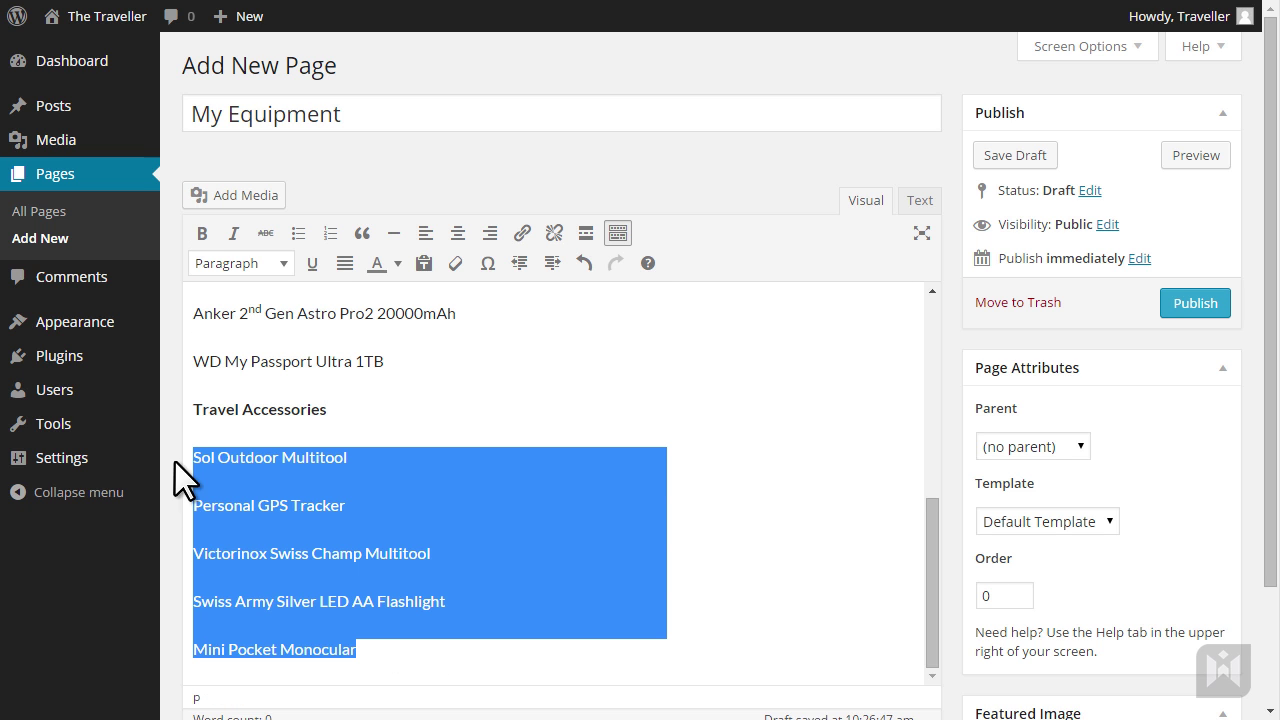
click(298, 233)
drag(406, 571, 171, 427)
click(298, 236)
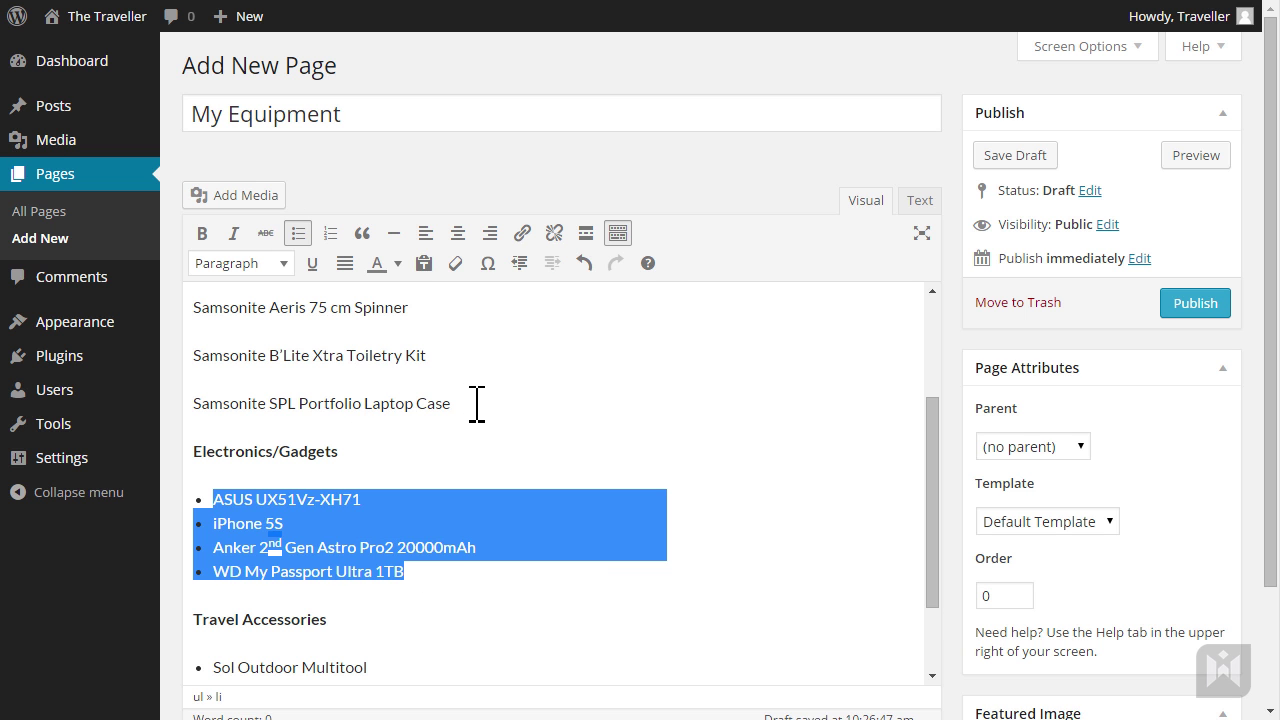
drag(474, 403, 194, 380)
click(297, 236)
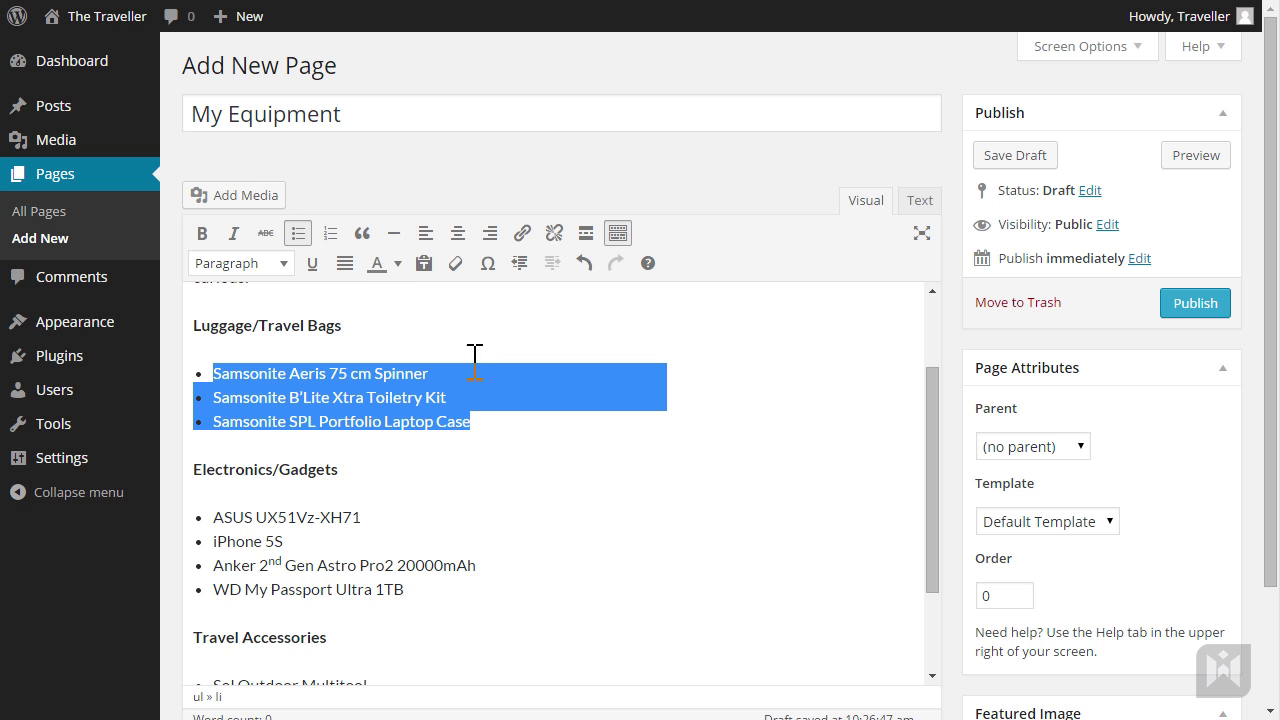
Scroll down the My Equipment editor and open the featured image picker.
key(ctrl+a)
click(587, 455)
scroll(820, 600, down, 5)
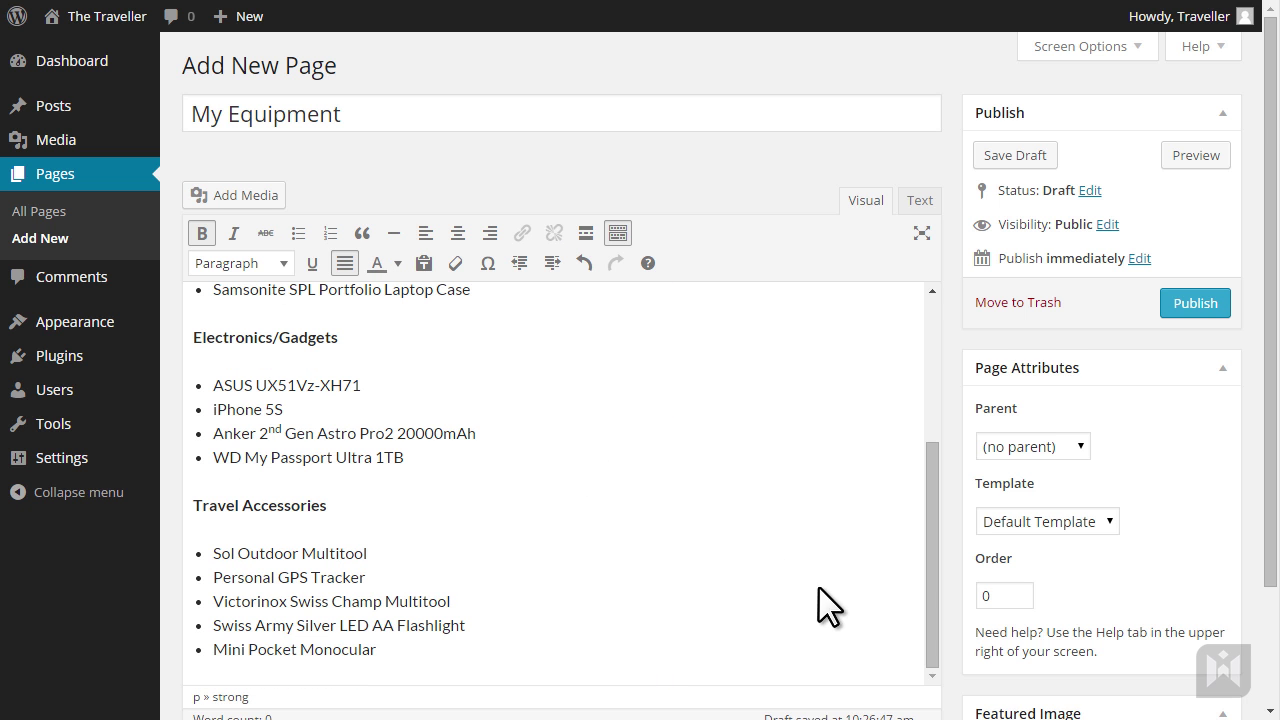
click(975, 610)
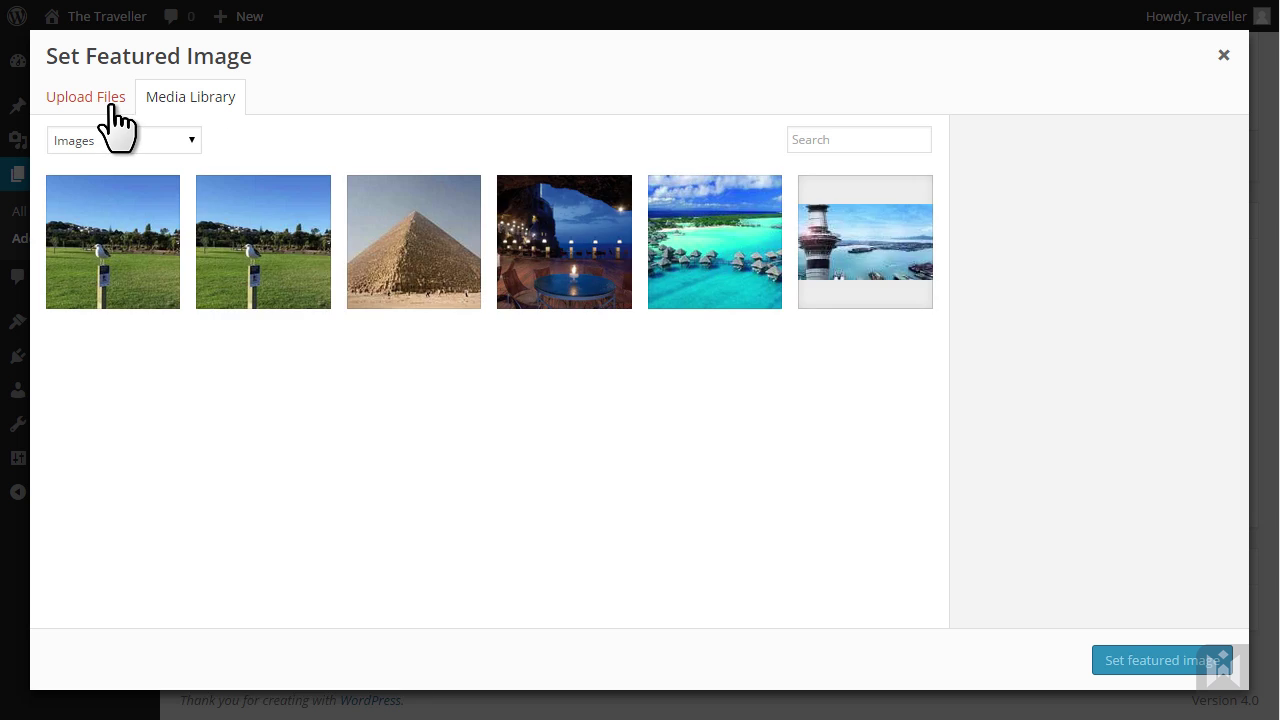
Upload myequipment_fi.jpg from the computer into the media library.
click(104, 100)
click(628, 366)
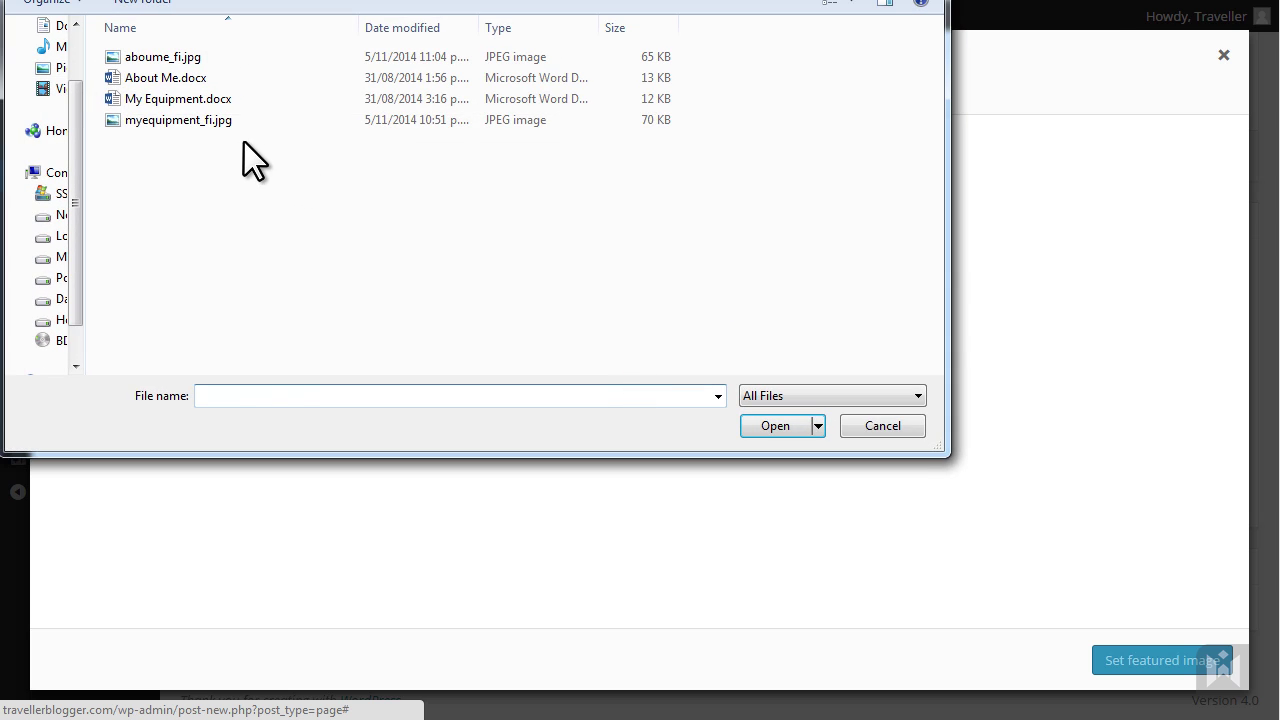
double_click(219, 127)
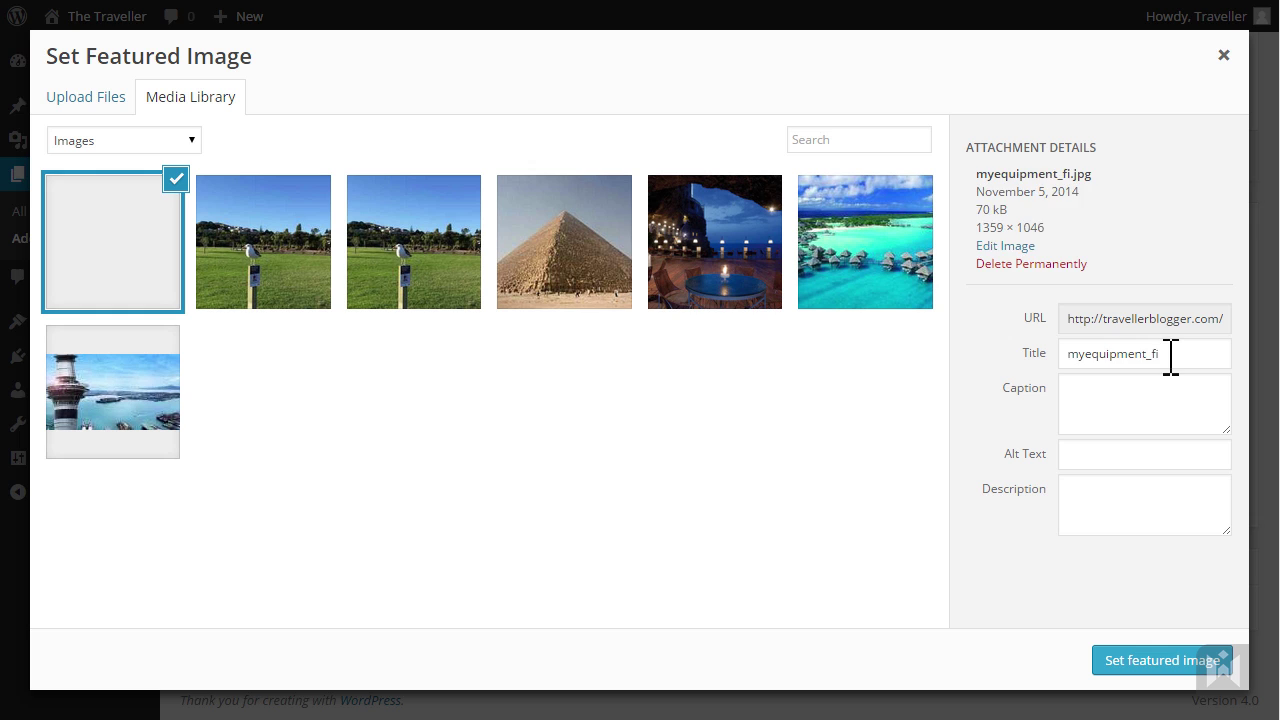
Give the image the title, alt text and description 'My Equipment' and set it as featured image.
text(My Equipment)
key(ctrl+a)
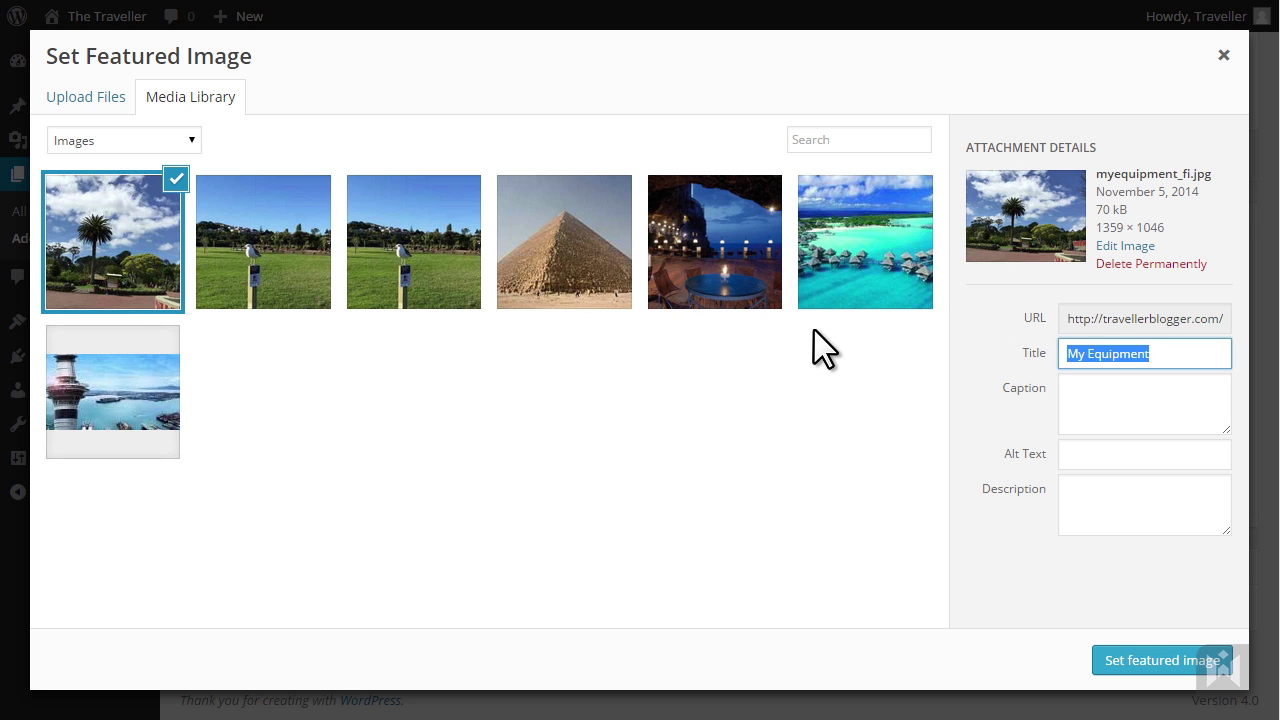
key(ctrl+c)
click(1050, 456)
key(ctrl+v)
click(1108, 503)
key(ctrl+v)
click(1140, 660)
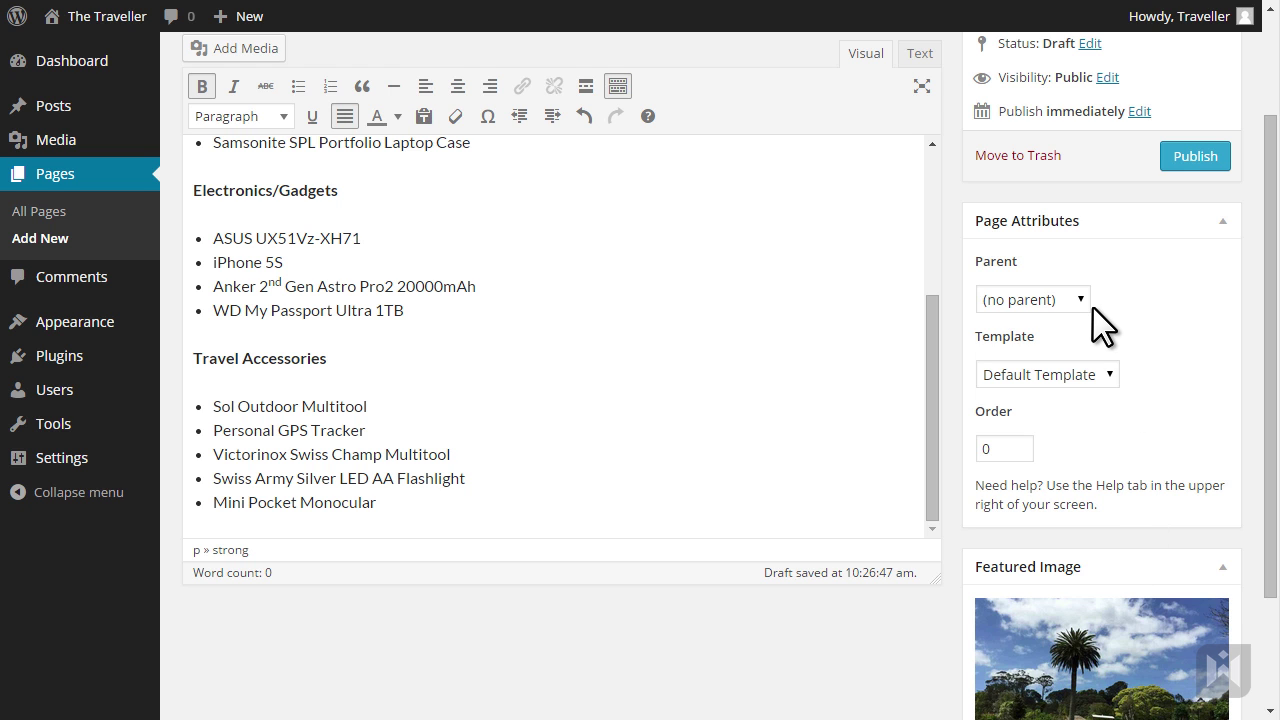
Set About Me as the parent of My Equipment, publish the page, and view it live.
click(1067, 305)
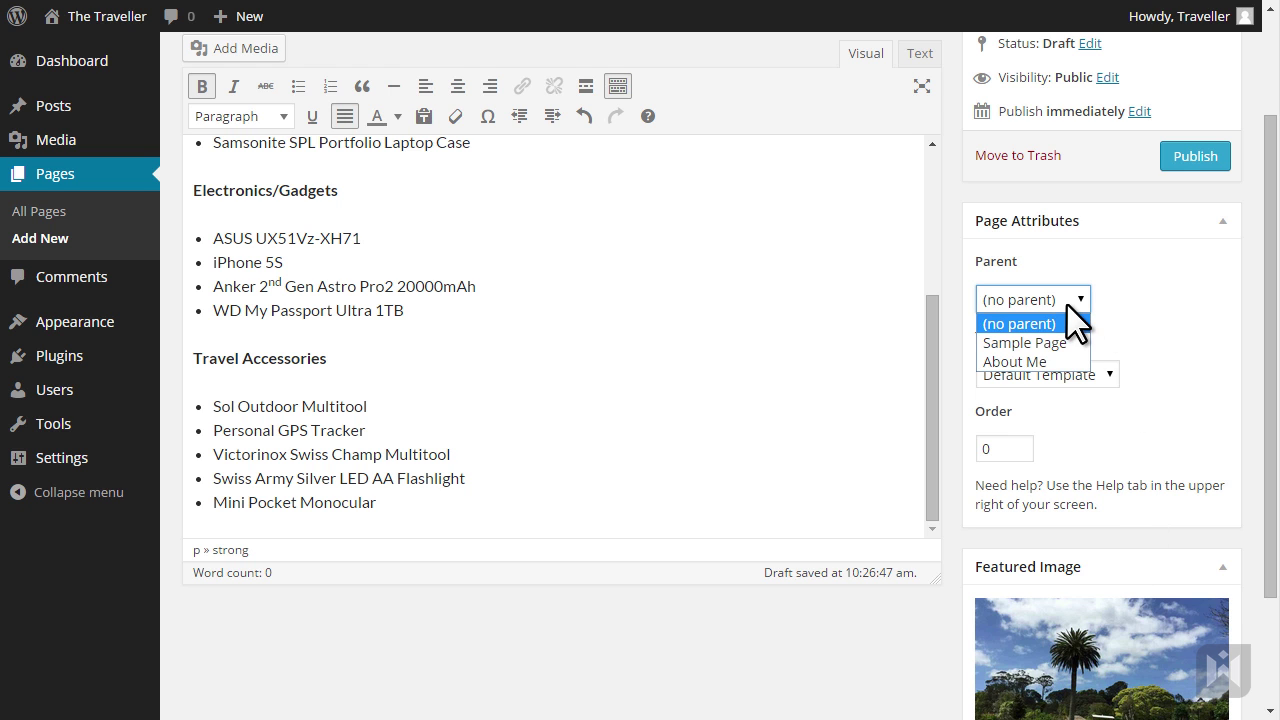
click(1044, 362)
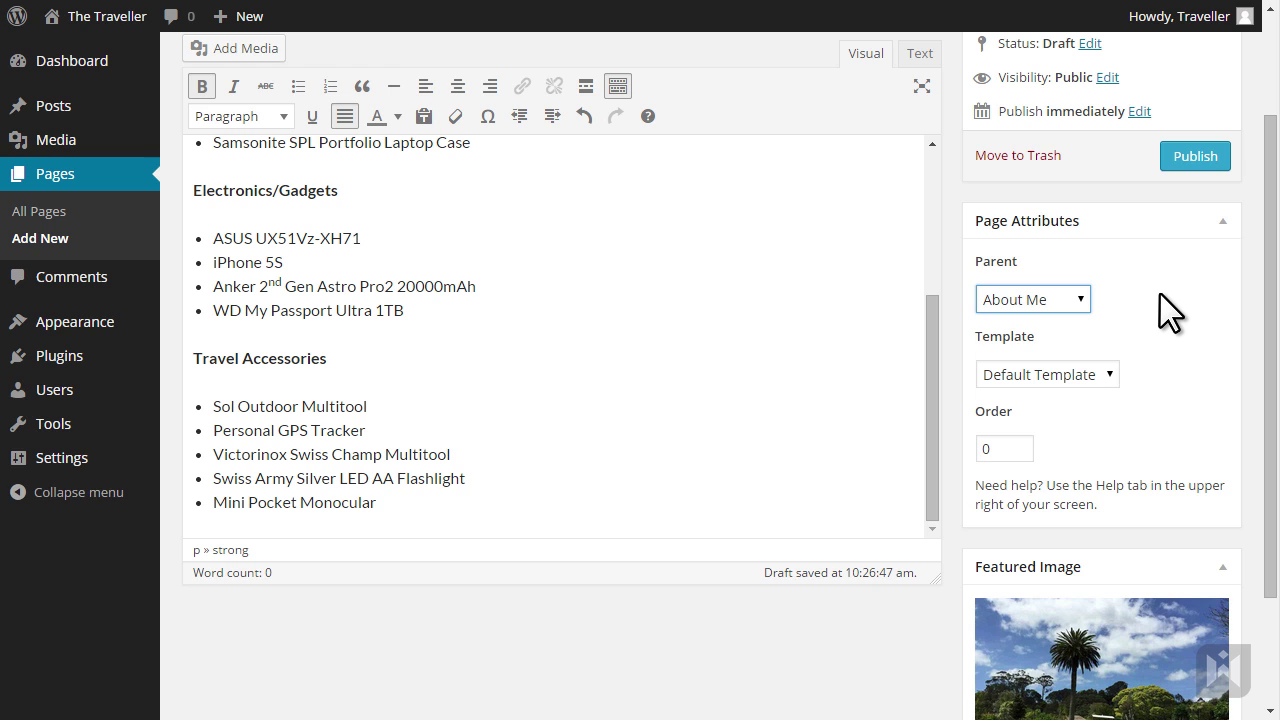
click(1180, 160)
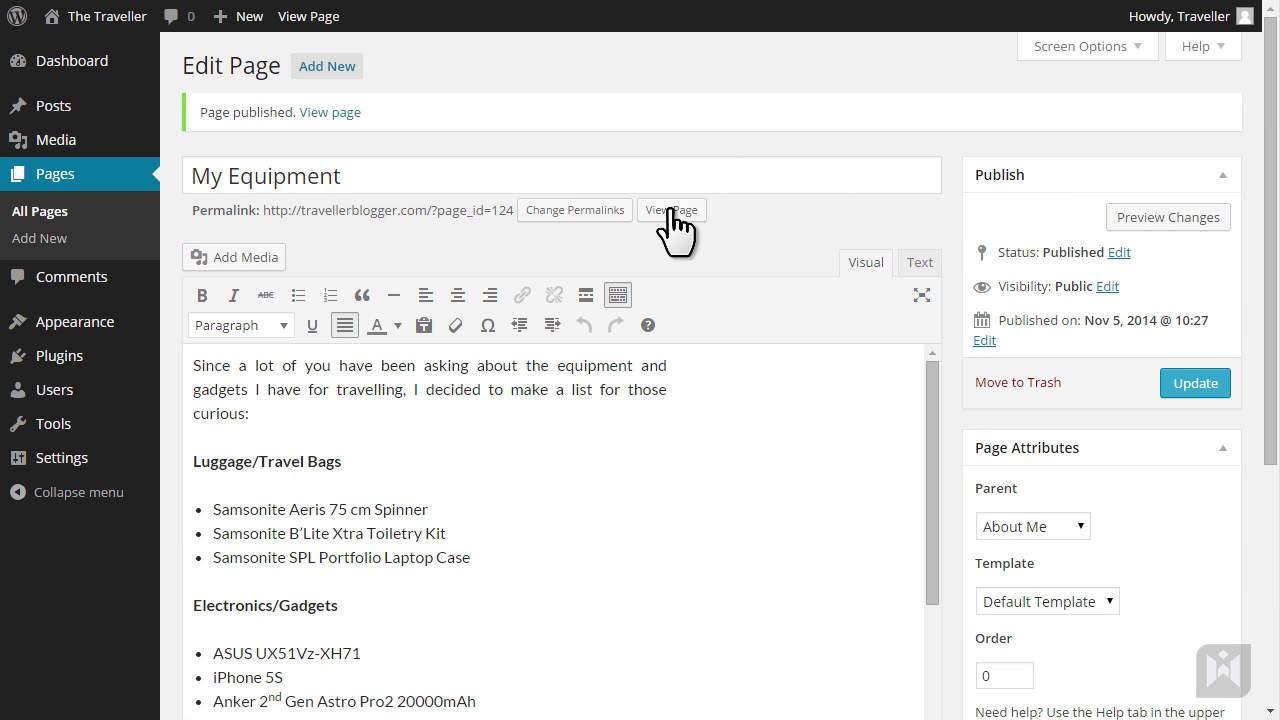
click(671, 210)
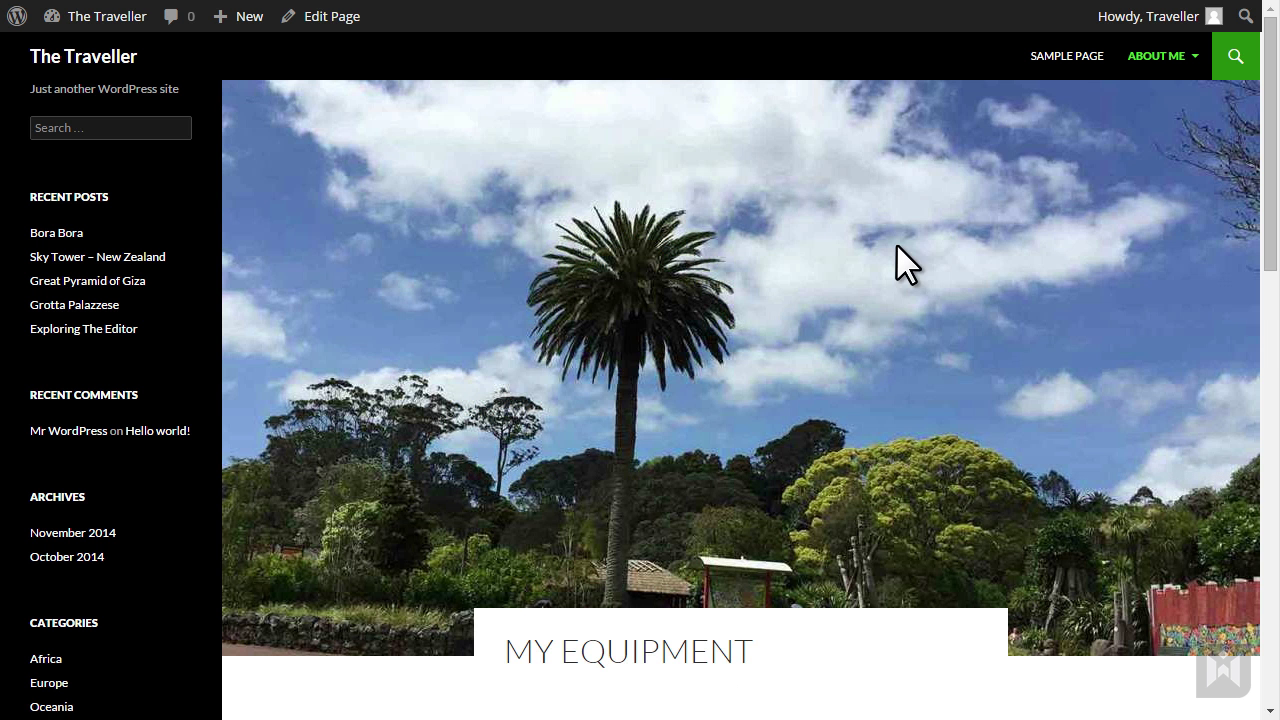
Scroll through the live My Equipment page to check its header image and lists.
scroll(962, 281, down, 2)
scroll(962, 281, down, 6)
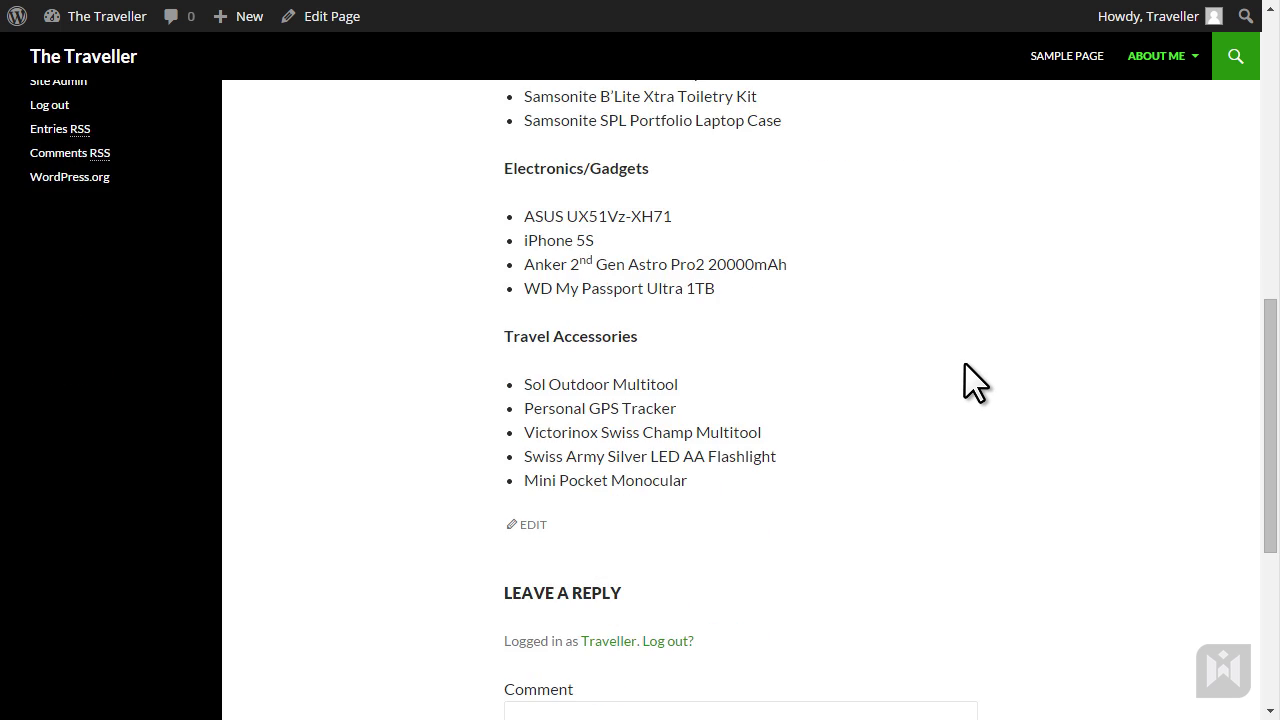
scroll(965, 364, up, 4)
scroll(965, 364, up, 3)
Go to the About Me page from the site menu and open it for editing.
mouse_move(1160, 58)
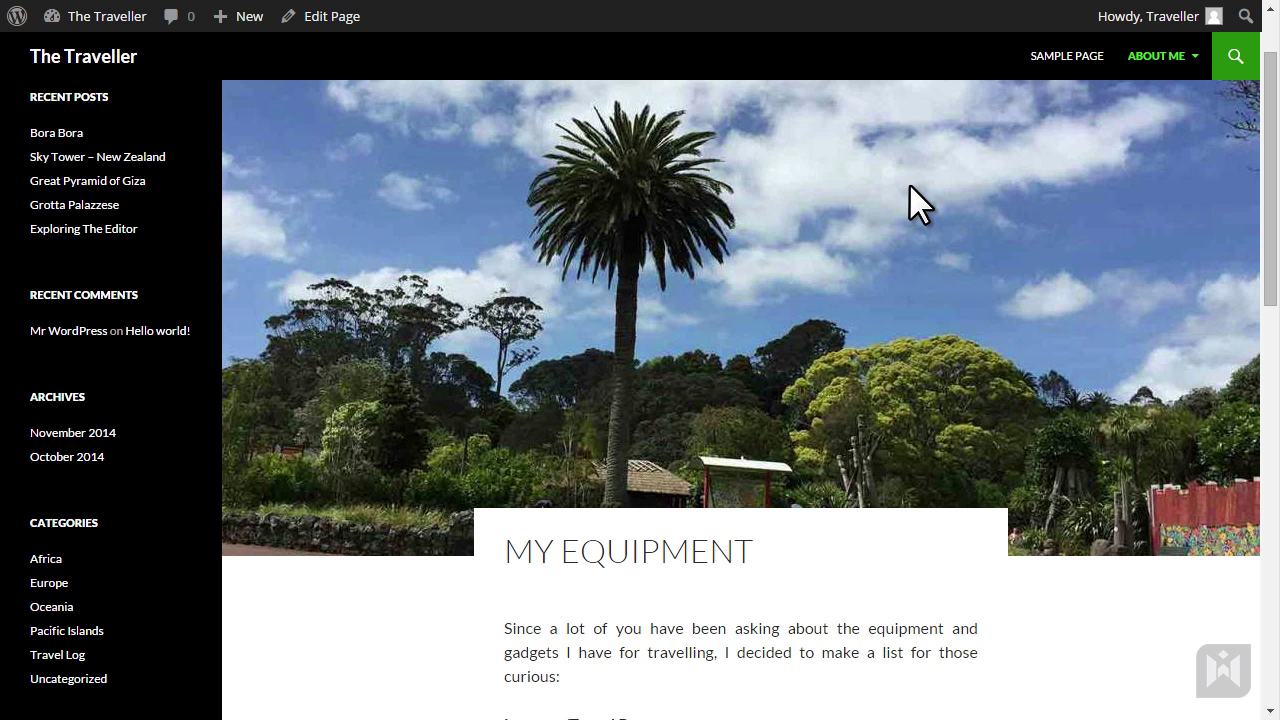
click(1133, 62)
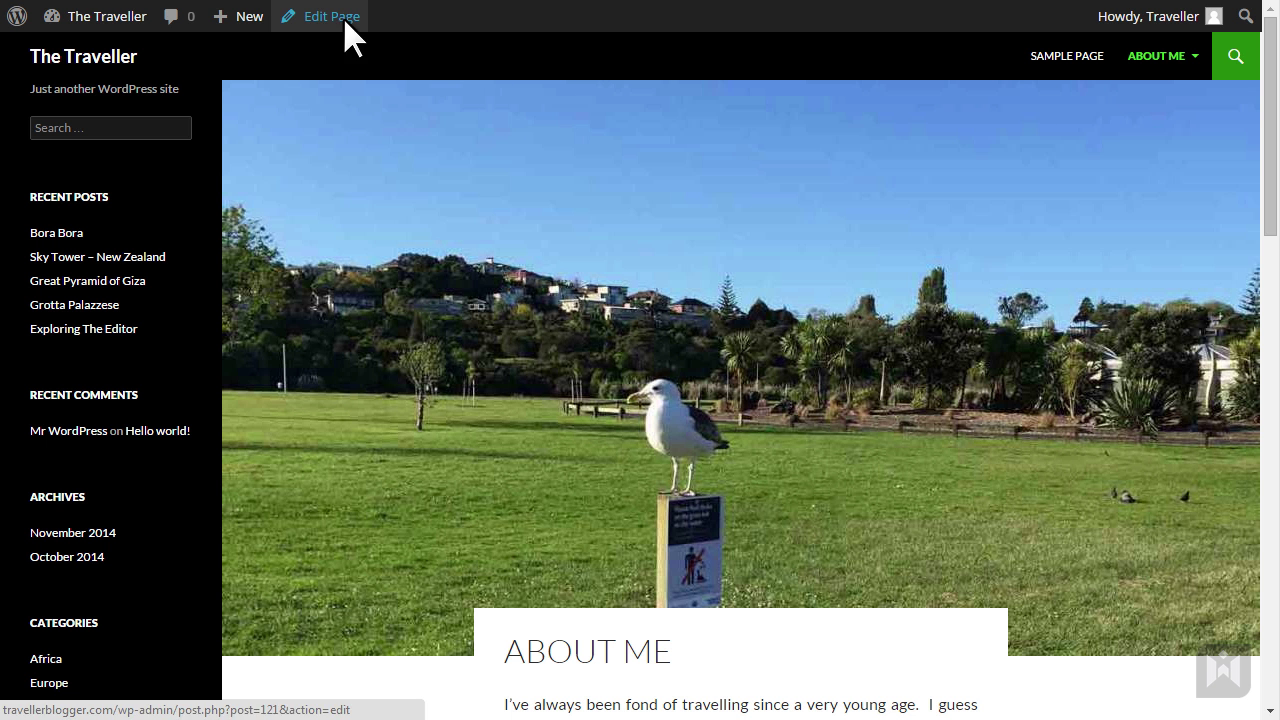
click(340, 20)
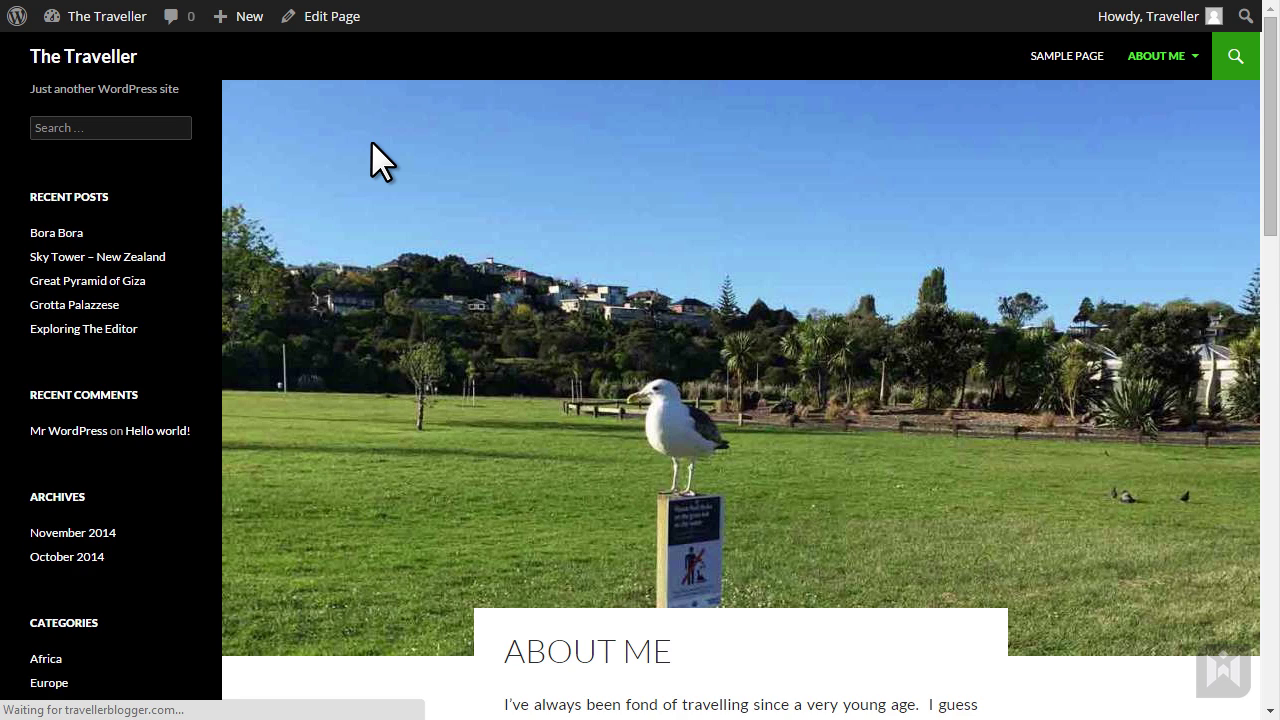
Select 'equipment page' in About Me's closing sentence and bring up the Insert/edit link dialog.
scroll(614, 415, down, 2)
scroll(614, 415, down, 3)
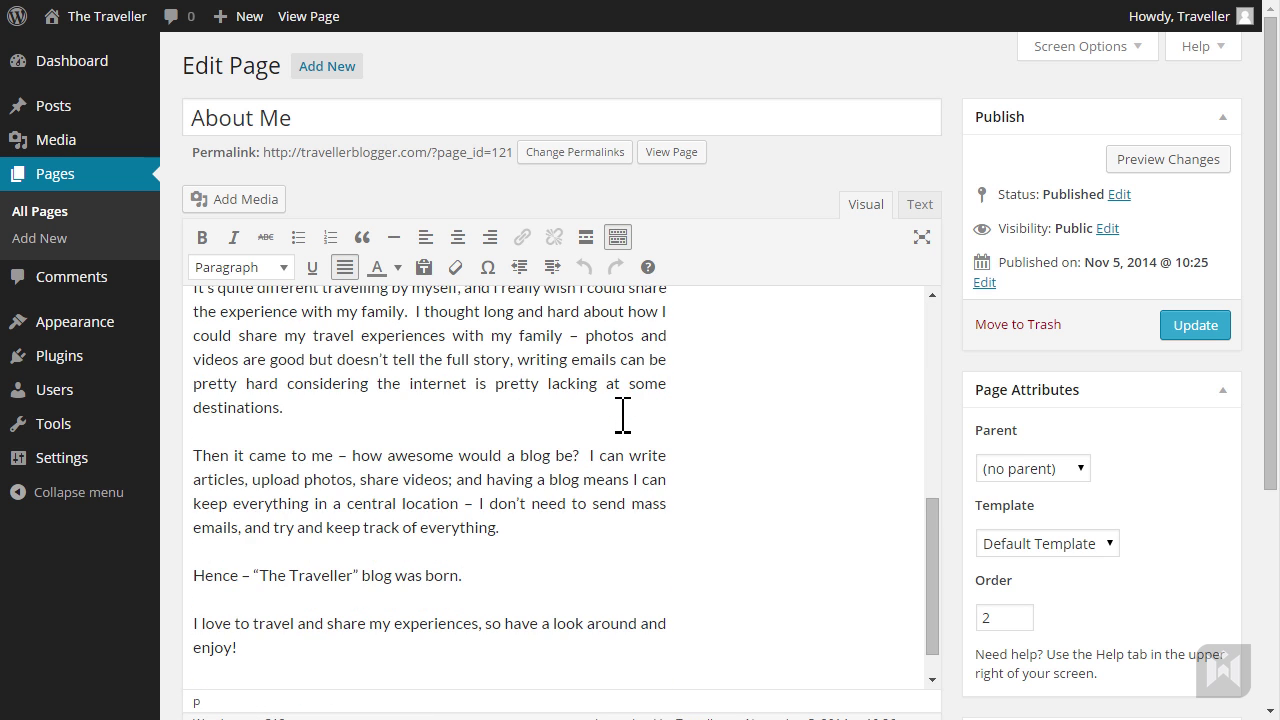
scroll(578, 508, down, 2)
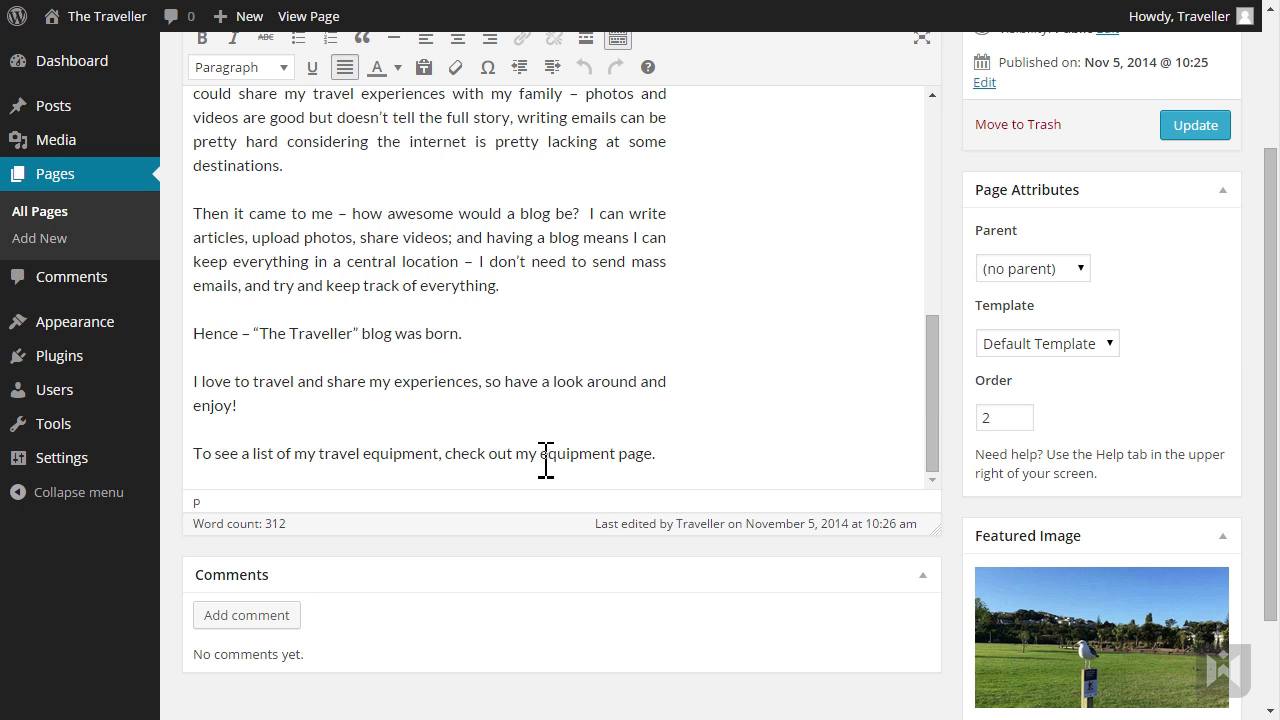
drag(541, 456, 654, 457)
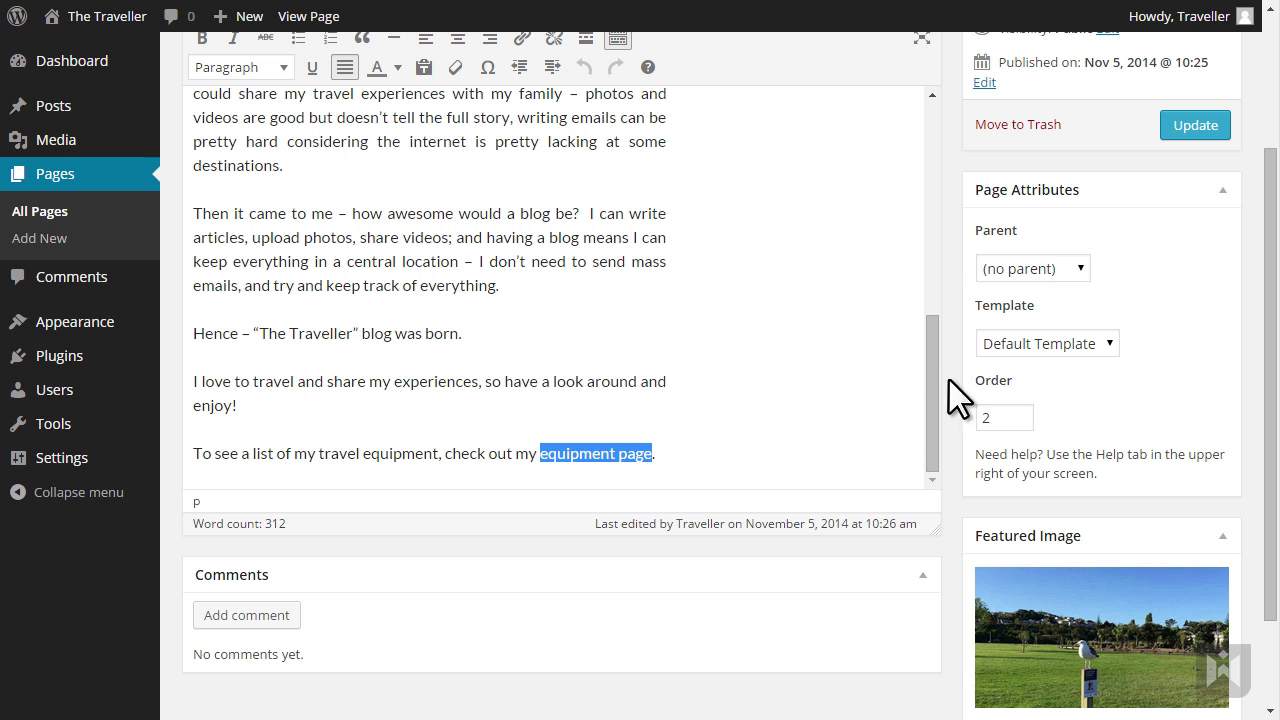
scroll(955, 372, up, 1)
click(522, 137)
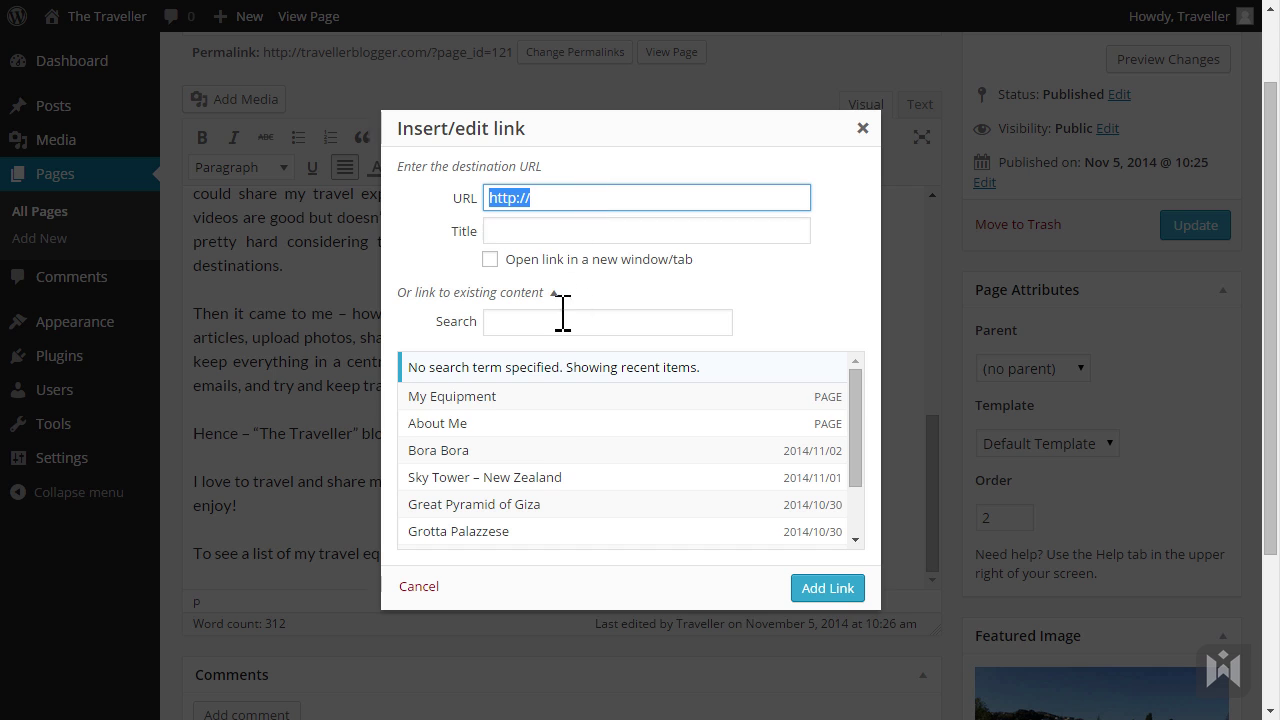
Link 'equipment page' to the existing My Equipment page and update About Me.
click(549, 397)
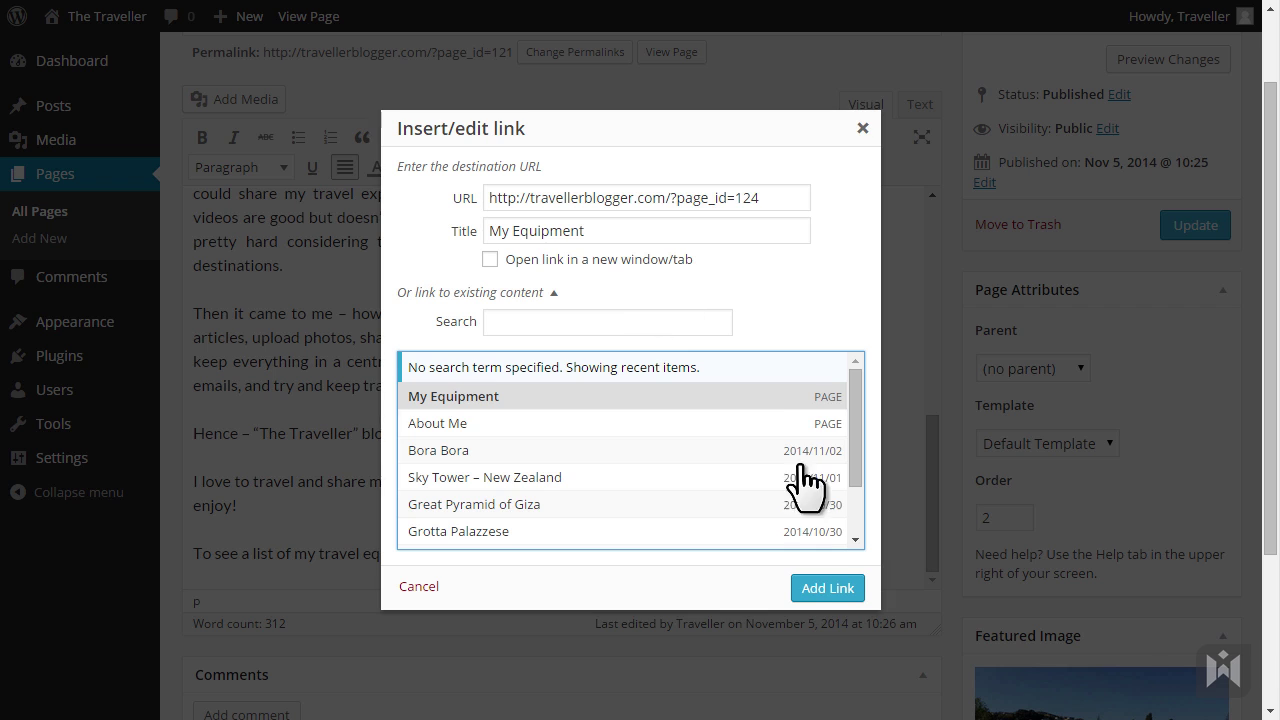
click(826, 589)
click(1172, 227)
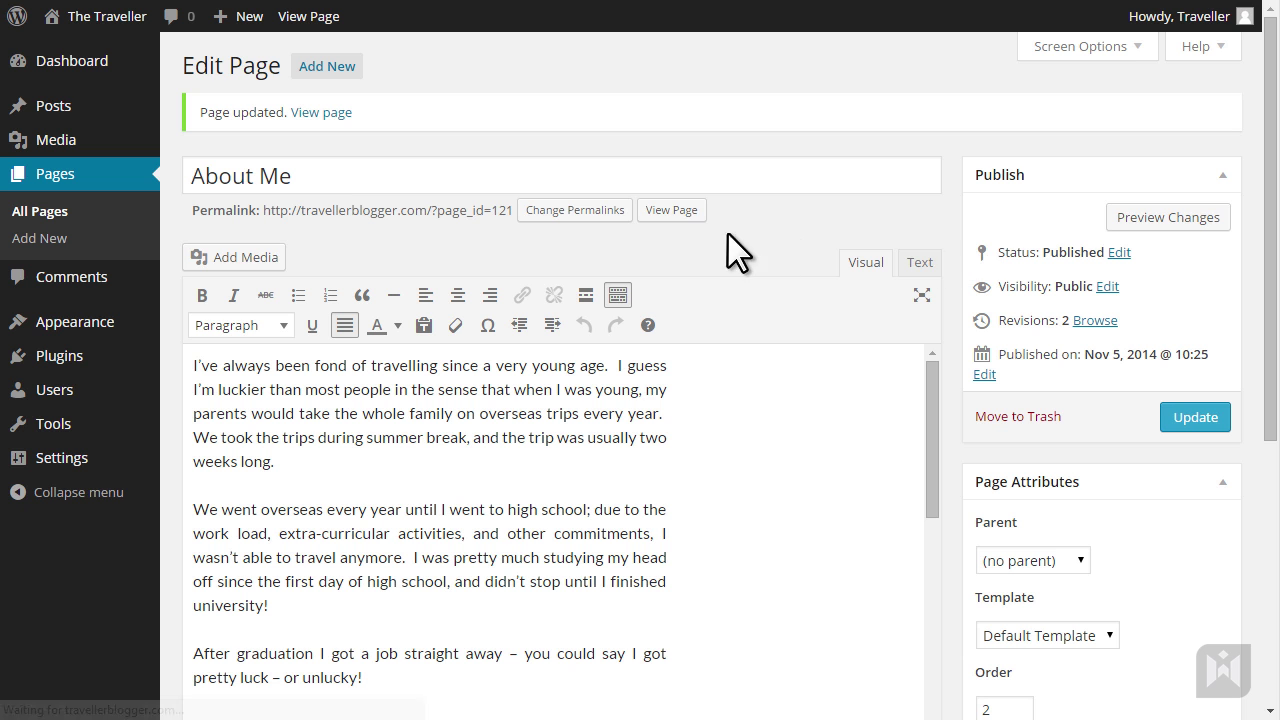
View the live About Me page and follow its 'equipment page' link to My Equipment.
click(683, 212)
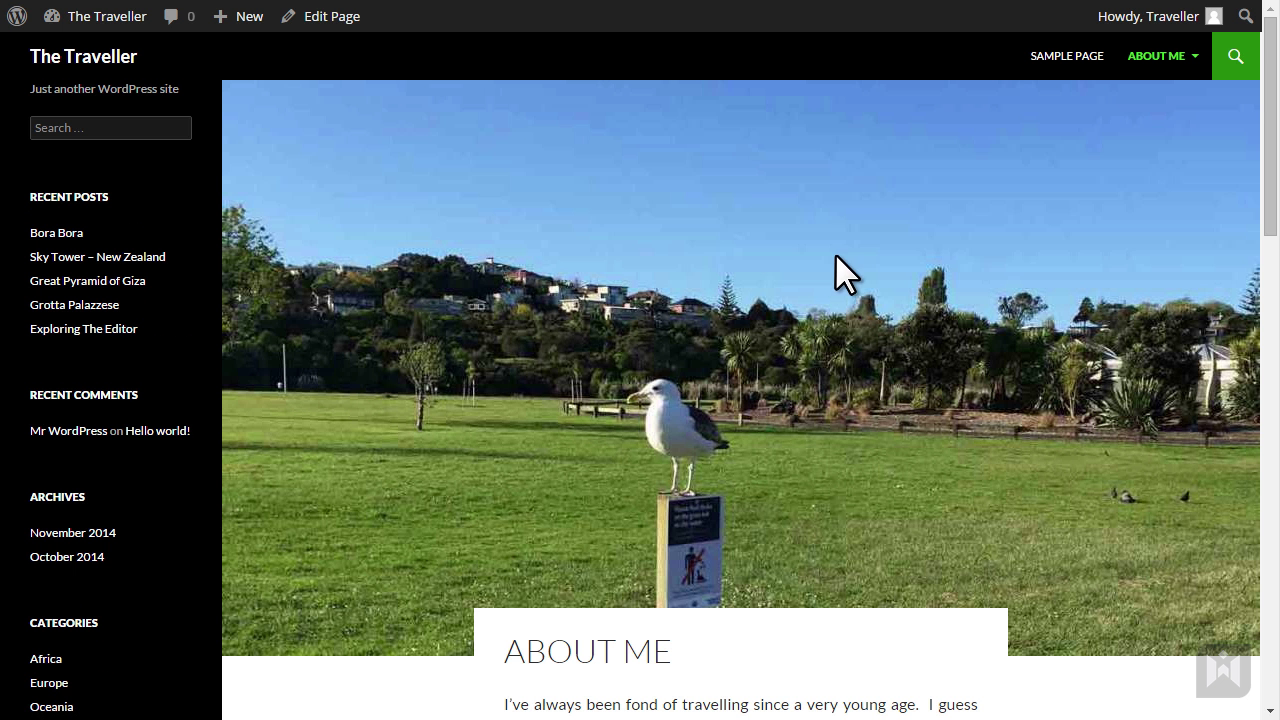
scroll(836, 262, down, 4)
scroll(836, 262, down, 5)
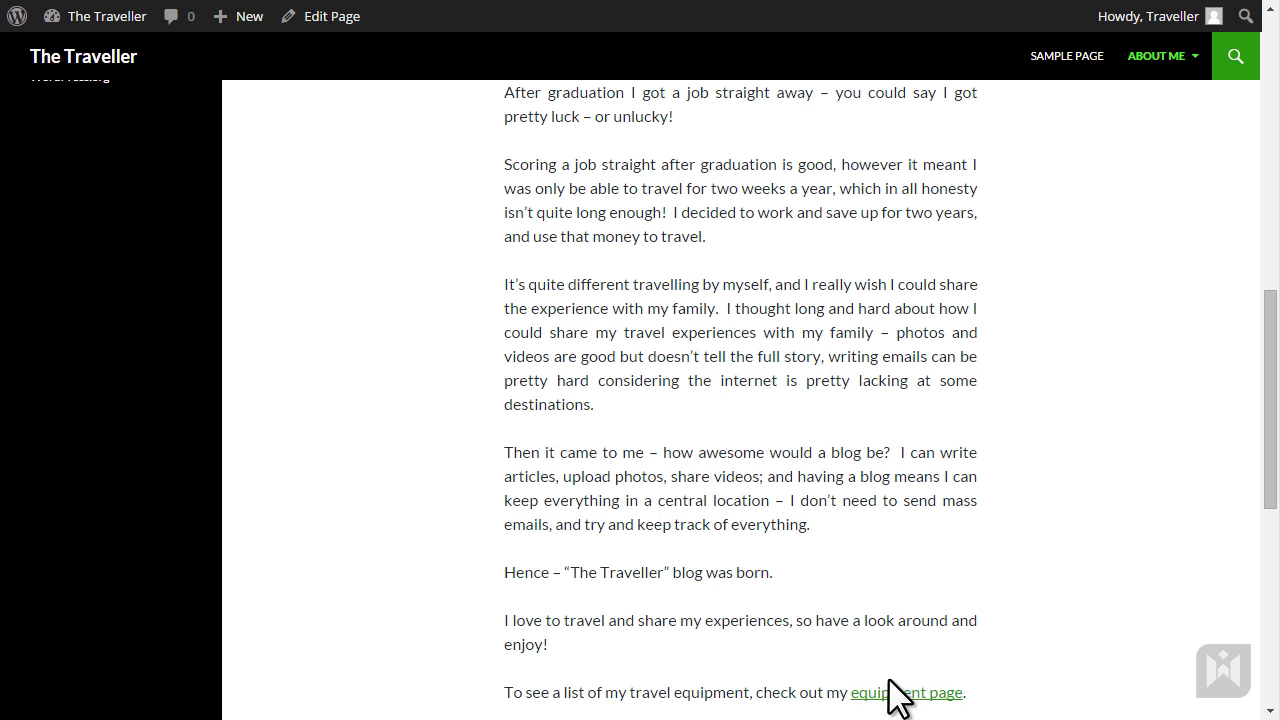
click(899, 697)
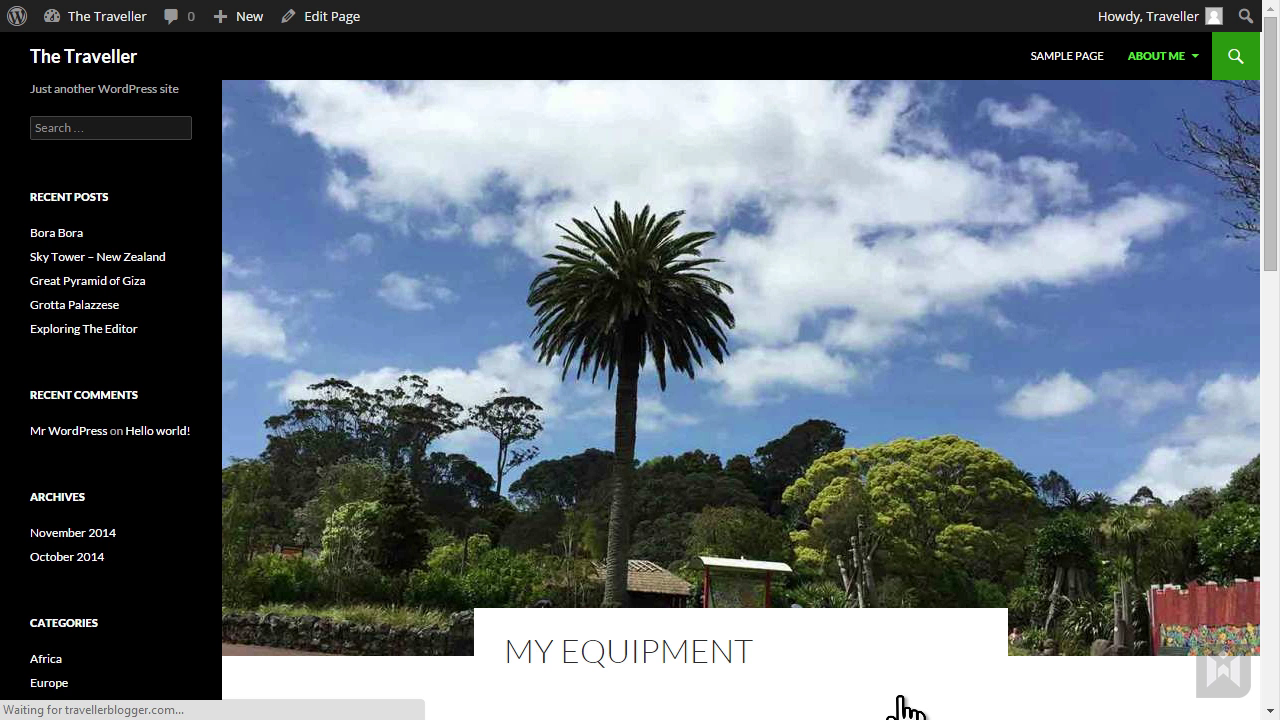
scroll(899, 697, down, 9)
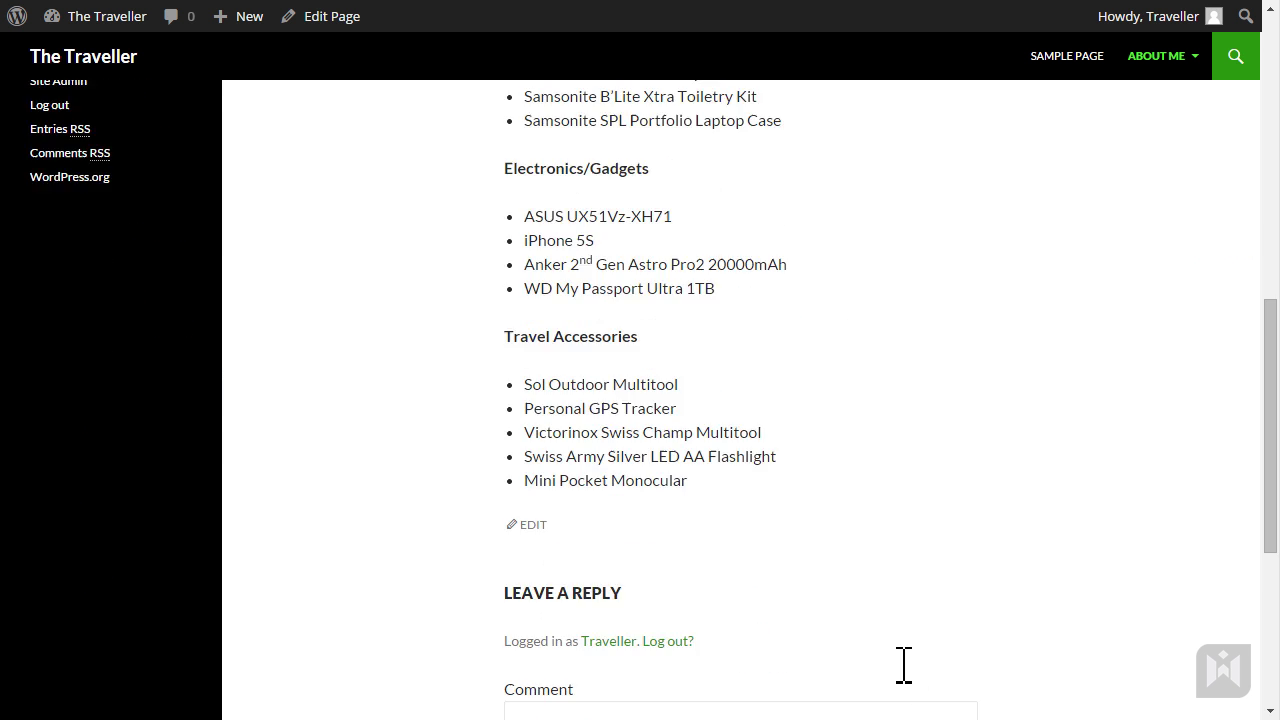
scroll(903, 665, up, 9)
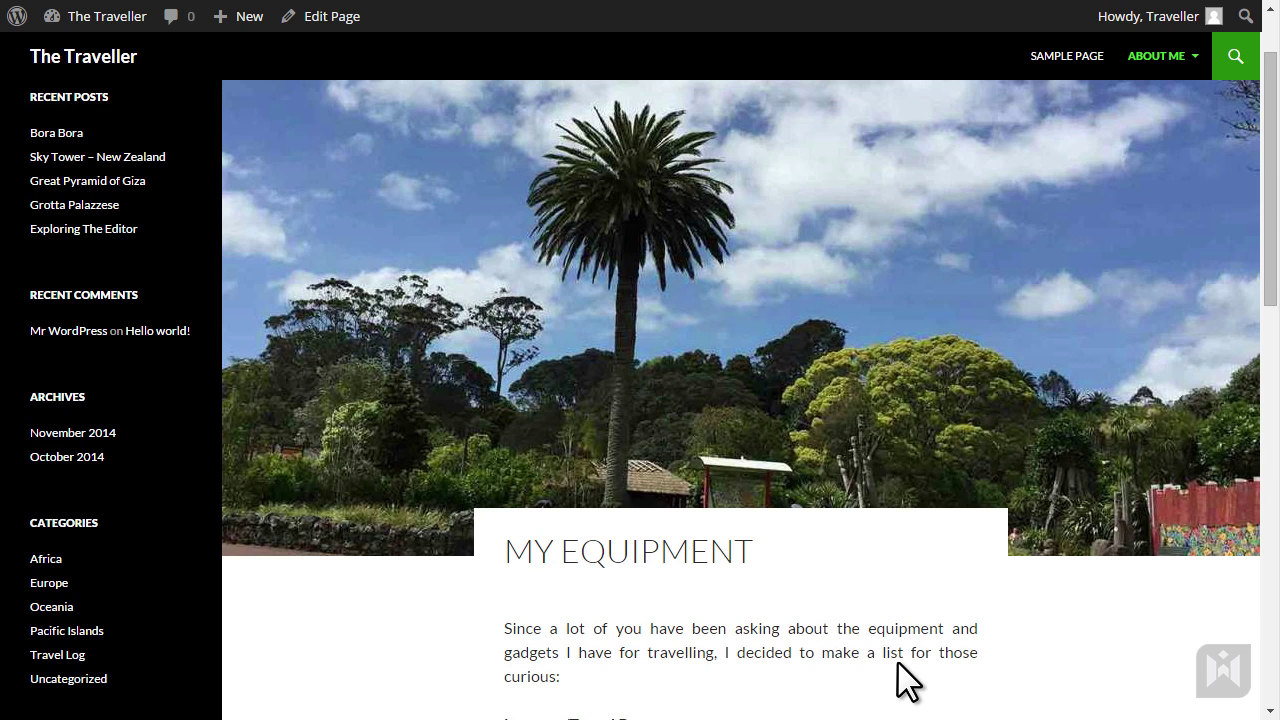